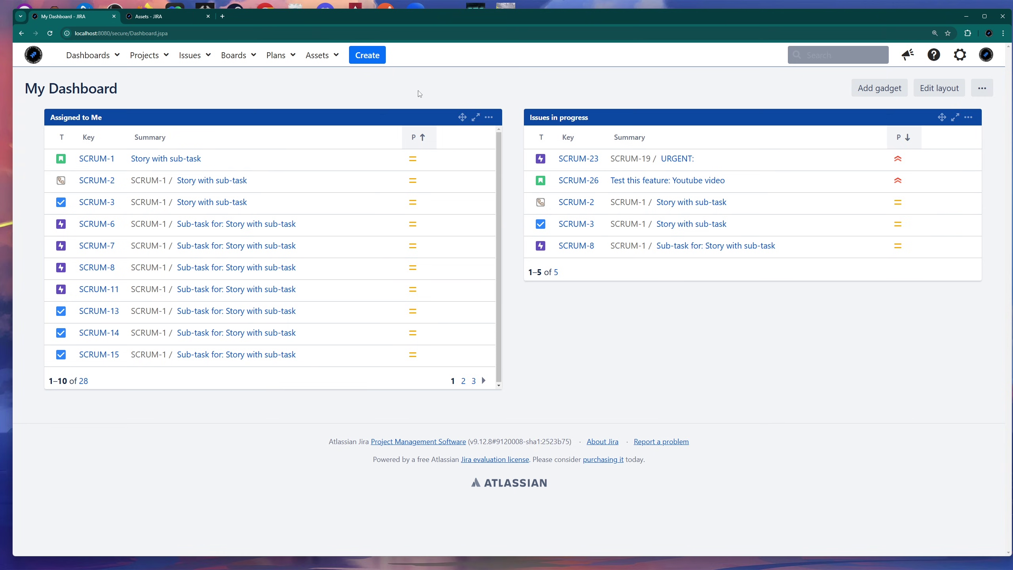
# Step: View Versions & licenses: Jira Service Management 5.12.8 and Jira Software 9.12.8
pyautogui.click(960, 60)
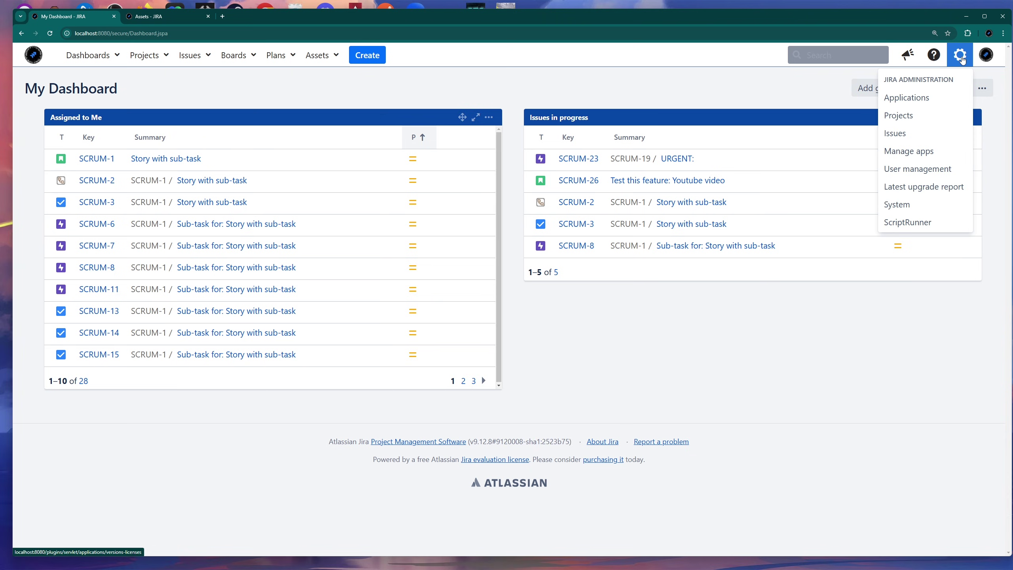
pyautogui.click(920, 100)
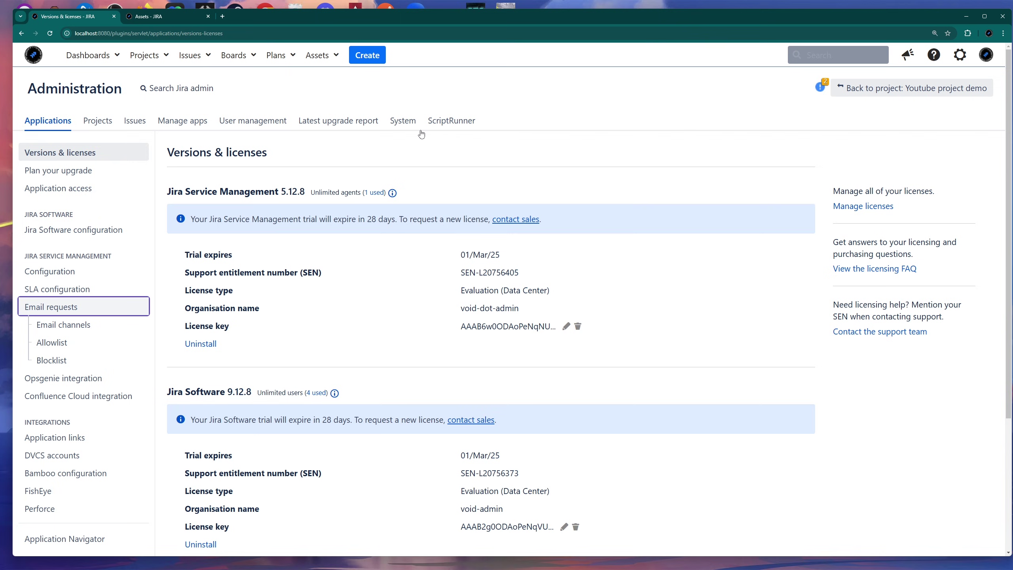
pyautogui.moveTo(167, 196); pyautogui.dragTo(307, 202)
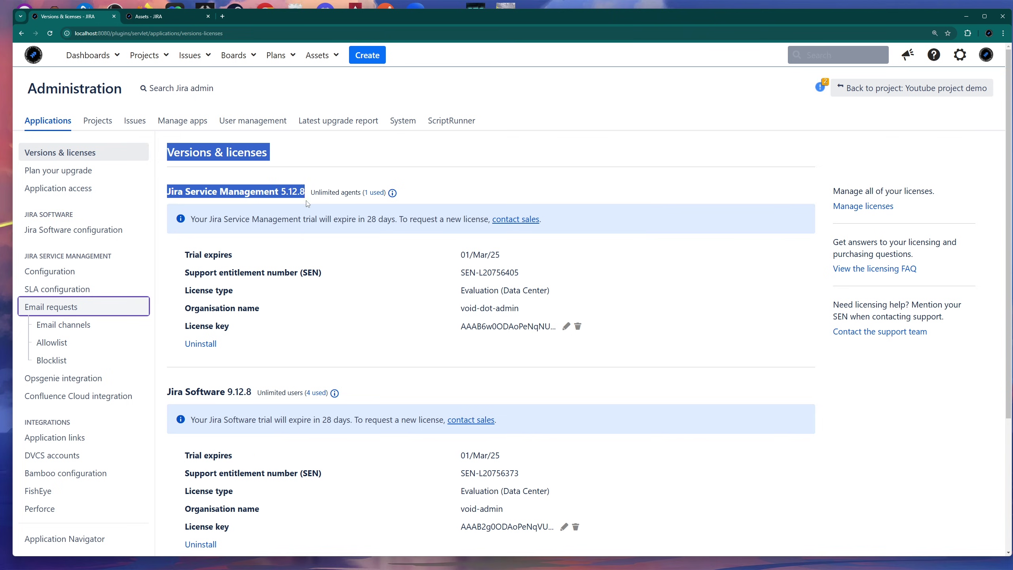
pyautogui.click(307, 202)
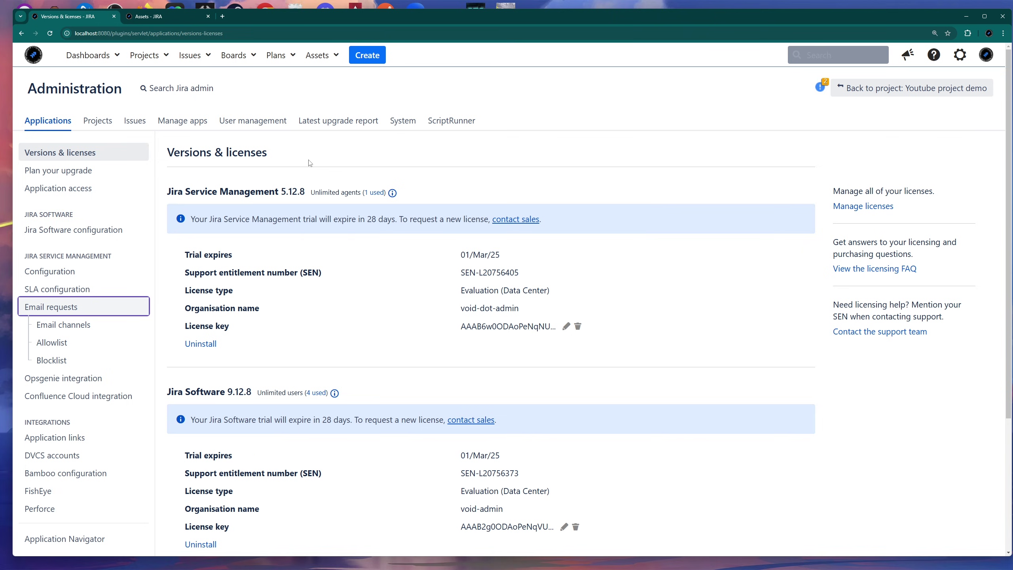
# Step: Start creating a new project from the Projects list
pyautogui.click(38, 57)
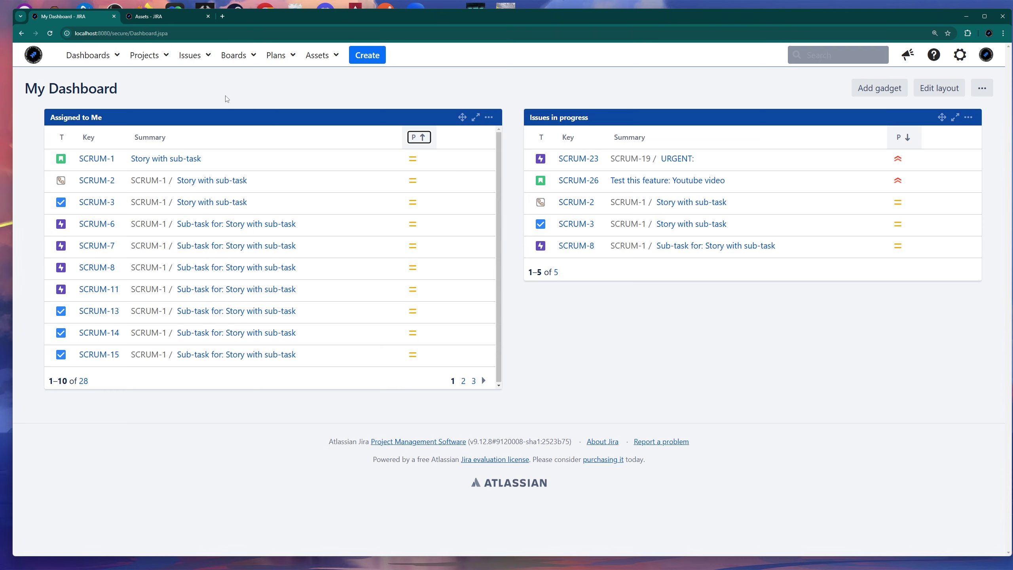
pyautogui.click(165, 59)
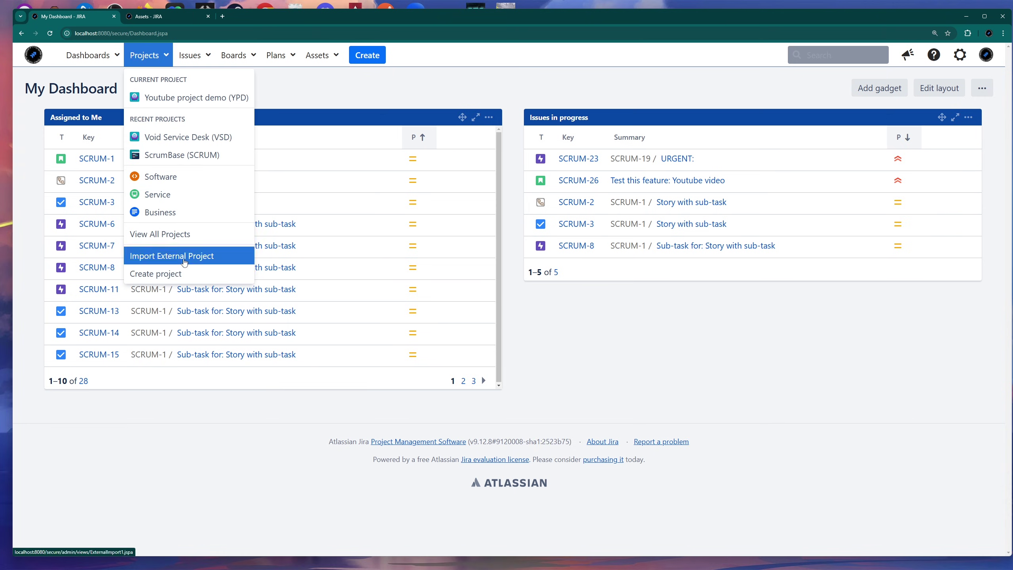
pyautogui.click(169, 276)
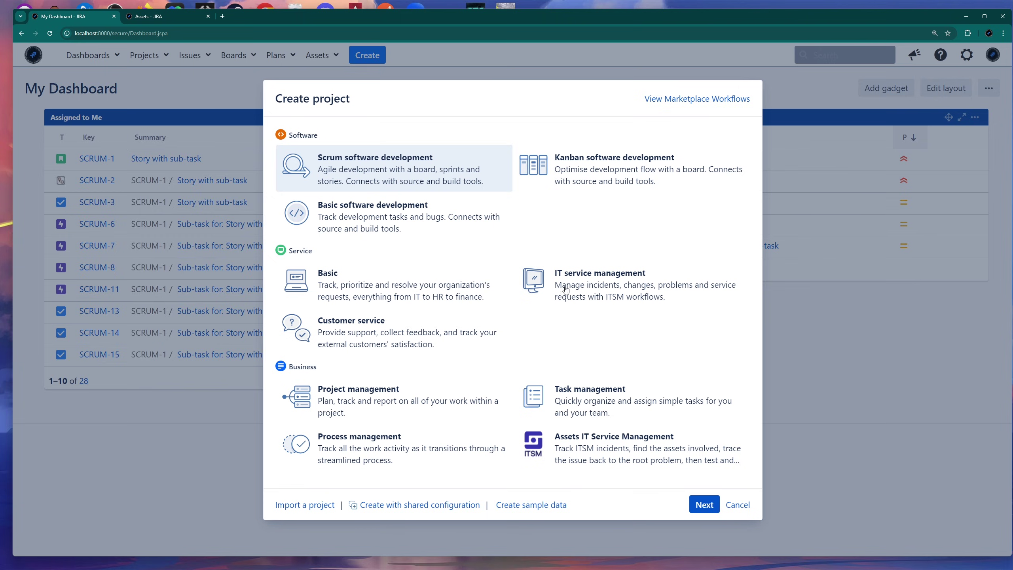
# Step: Create a Basic service project named 'Service Desk for Youtube'
pyautogui.click(363, 284)
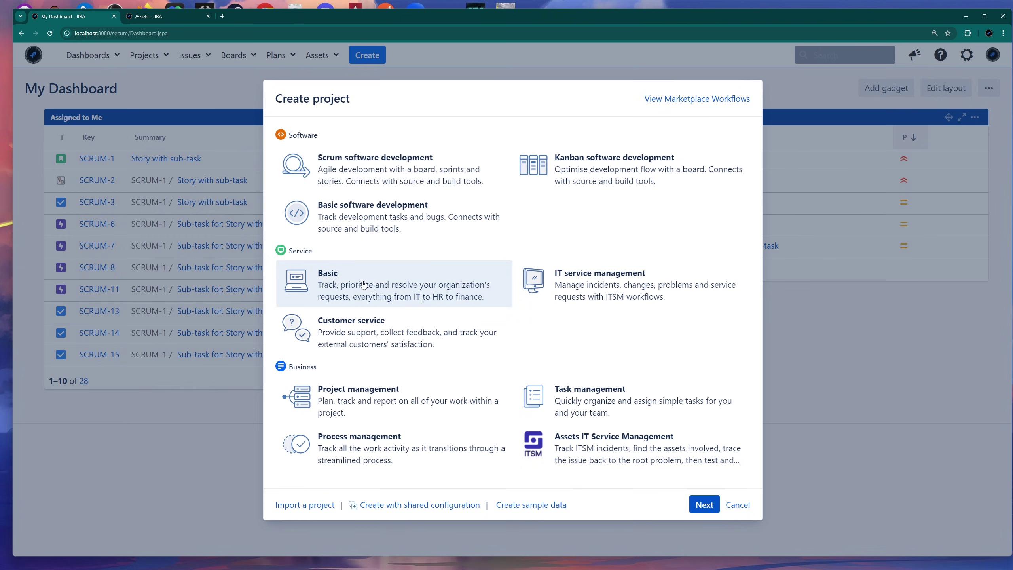
pyautogui.click(699, 510)
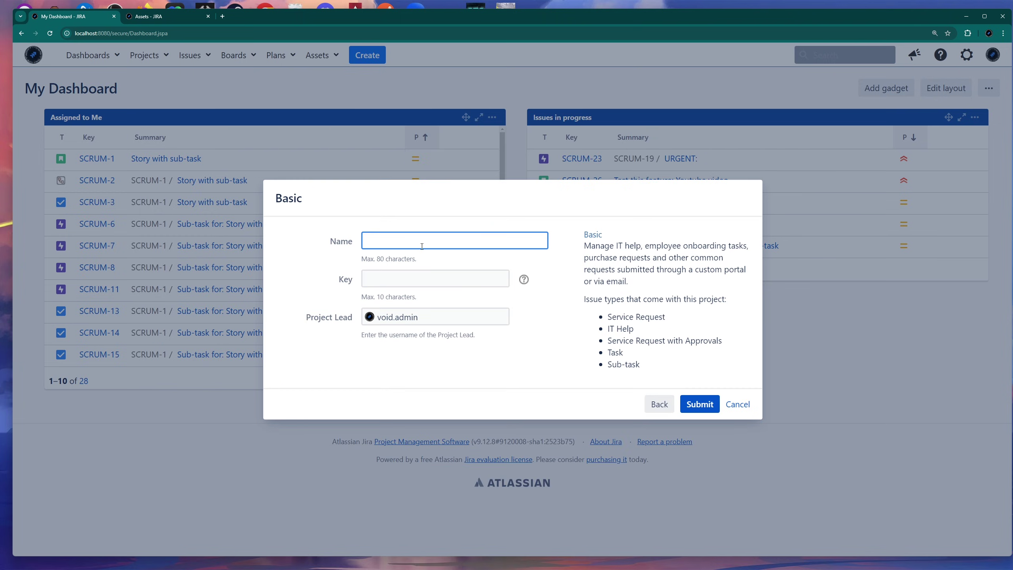
pyautogui.write('Ser')
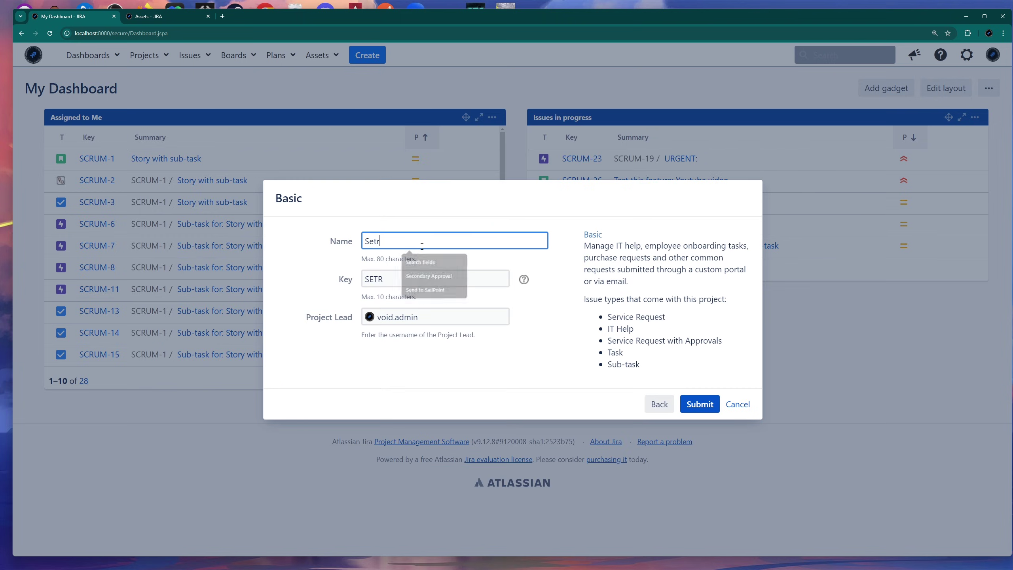
pyautogui.write('vice Desk ')
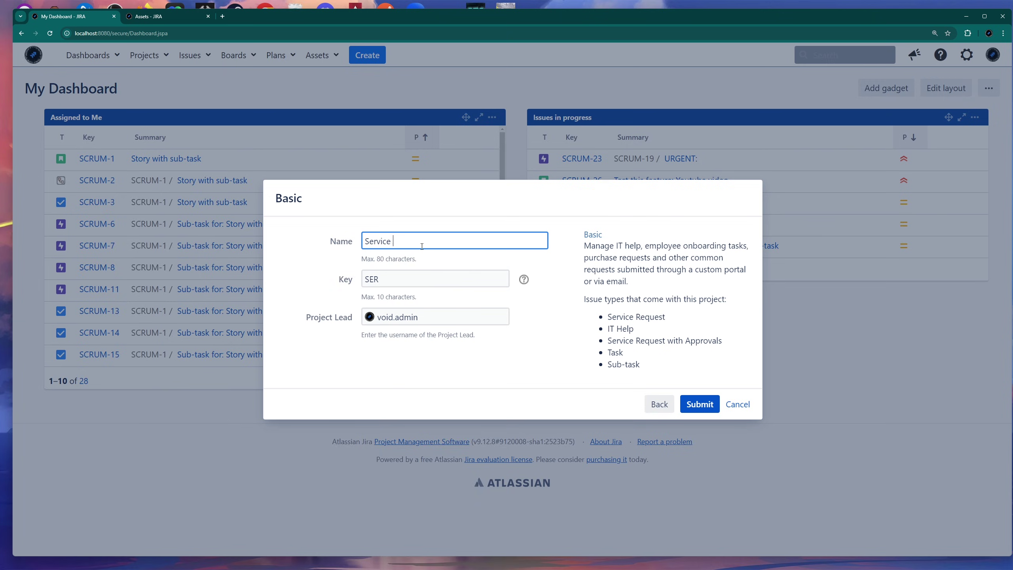
pyautogui.write('for YO')
pyautogui.press('BackSpace')
pyautogui.write('outube')
pyautogui.click(701, 406)
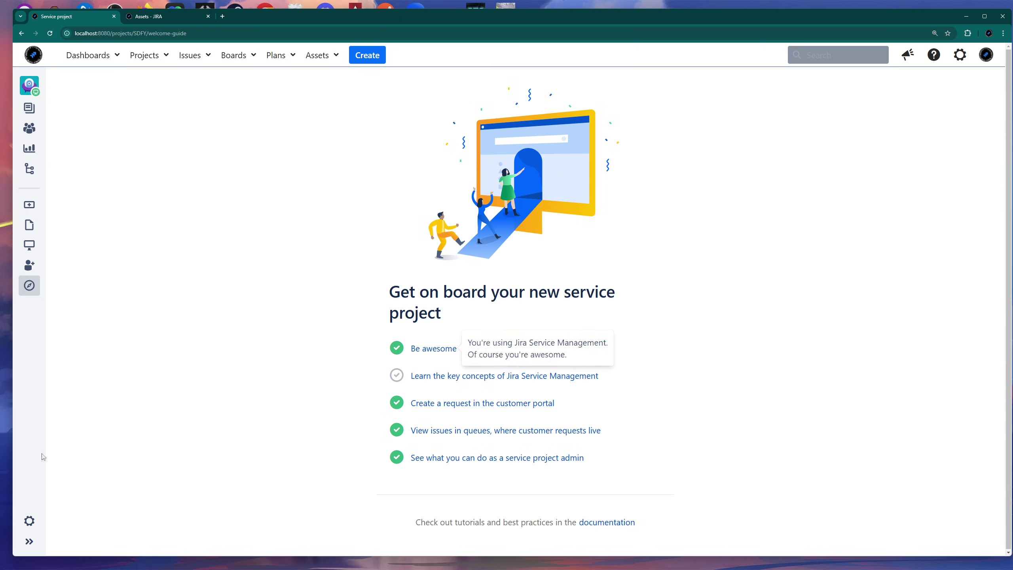
# Step: Go to Portal settings in the Service Desk for Youtube project settings
pyautogui.click(29, 541)
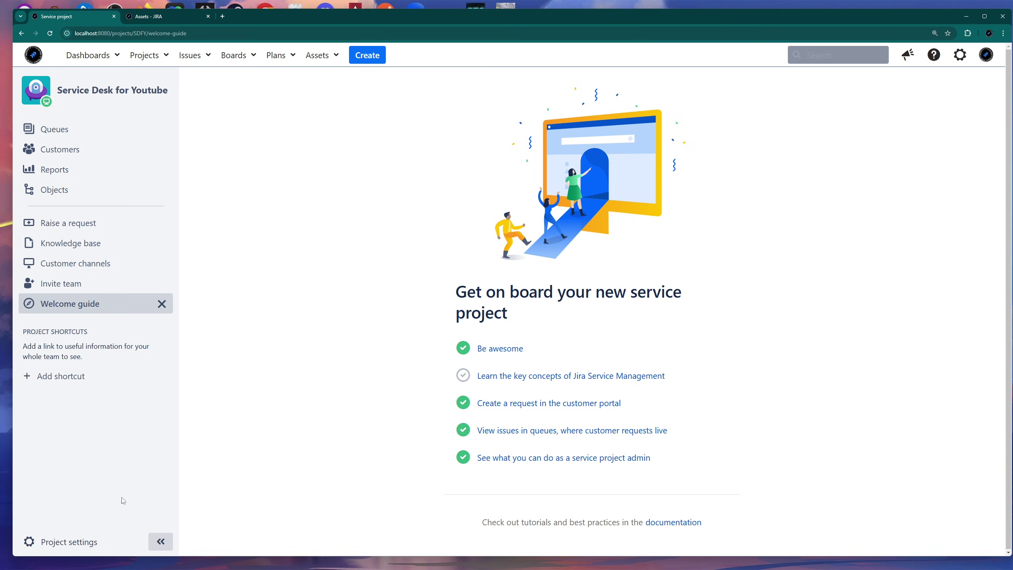
pyautogui.click(65, 543)
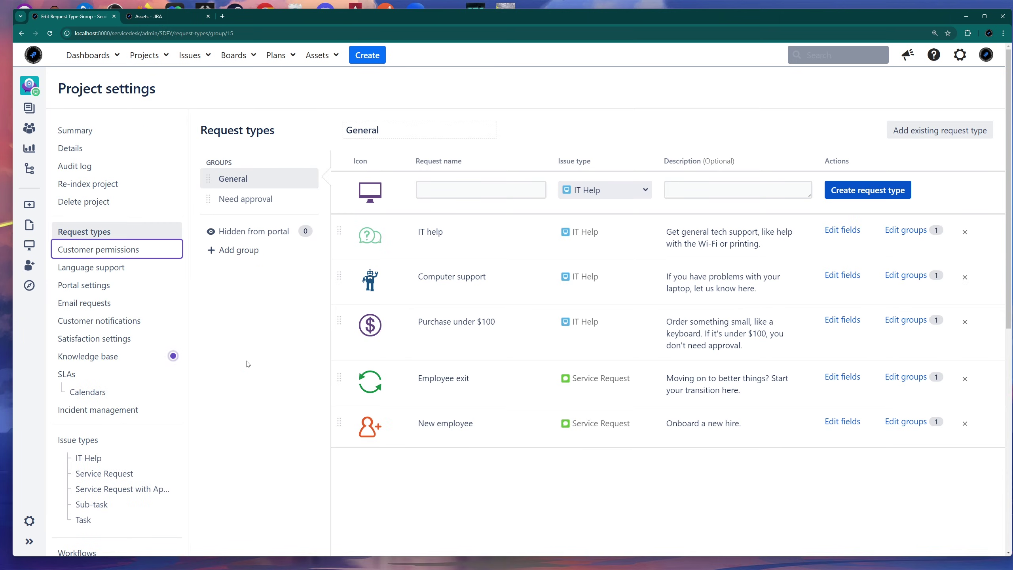
pyautogui.click(30, 541)
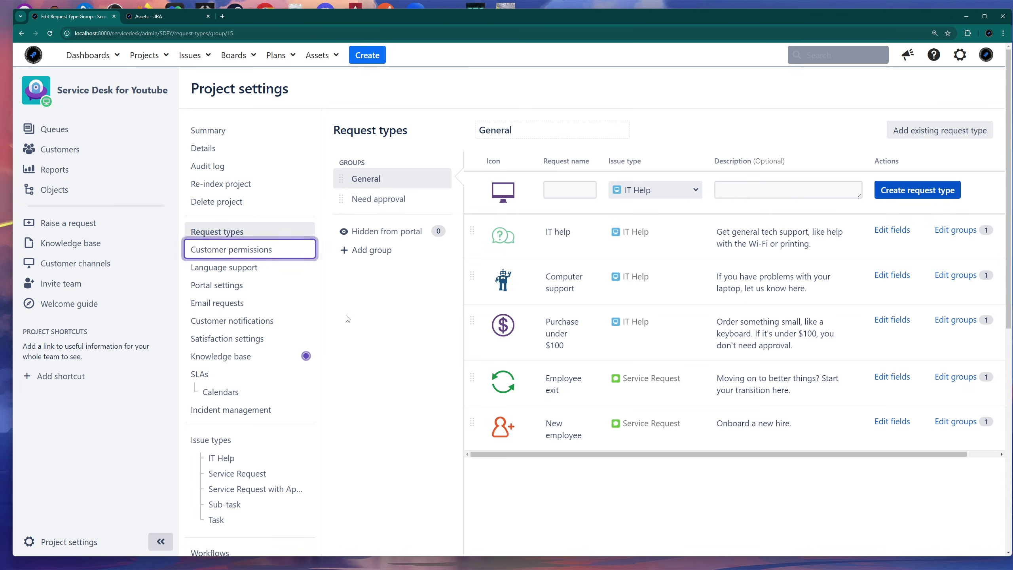
pyautogui.click(226, 290)
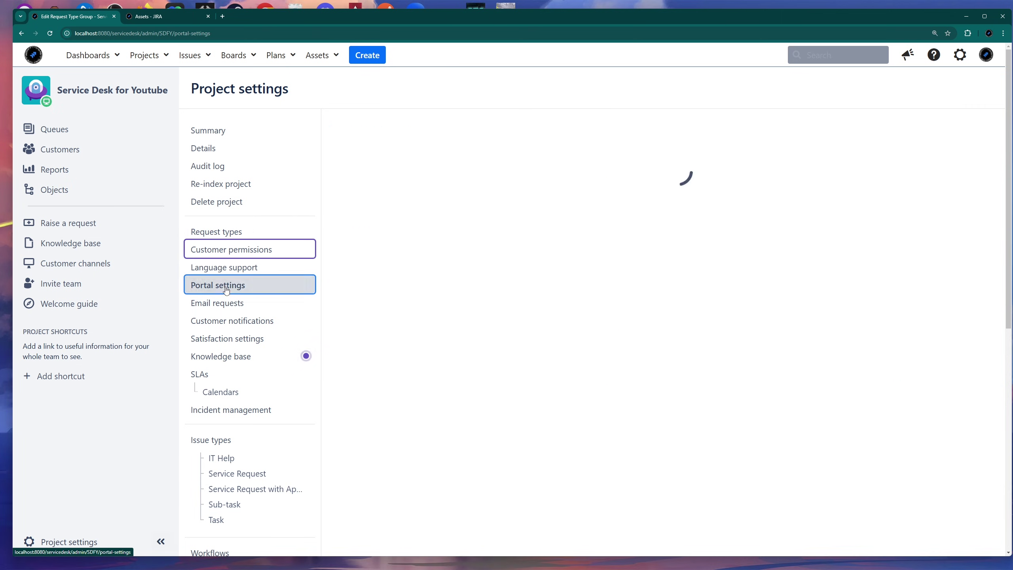
# Step: Review Portal settings and launch Customize help center in a new tab
pyautogui.scroll(-4, 511, 127)
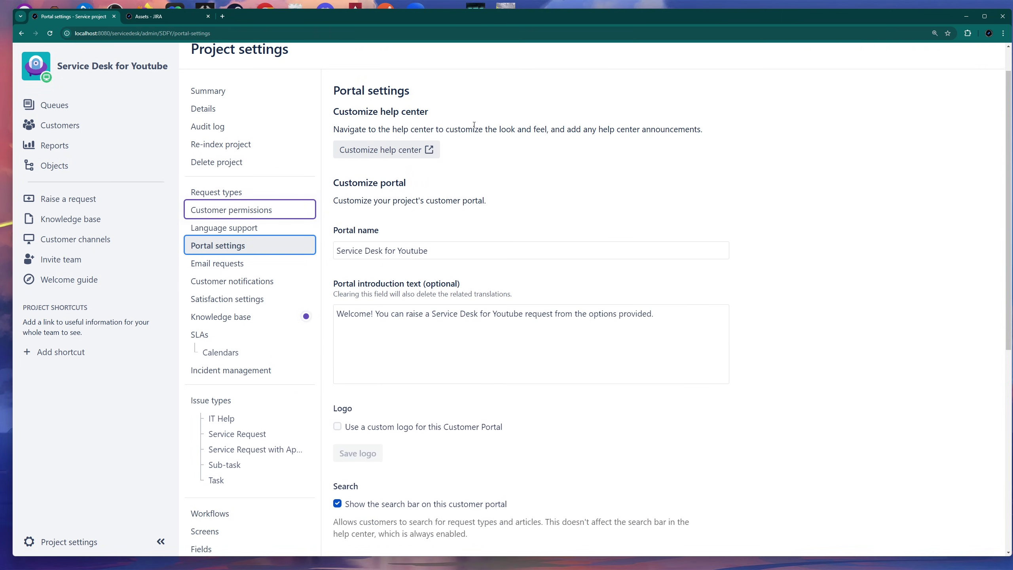
pyautogui.scroll(-6, 541, 340)
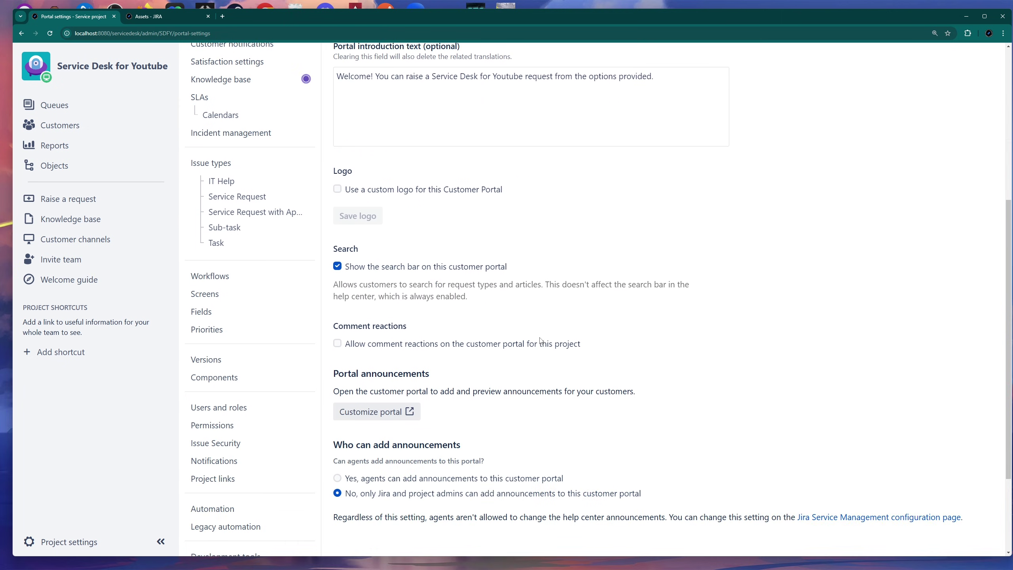
pyautogui.scroll(10, 541, 341)
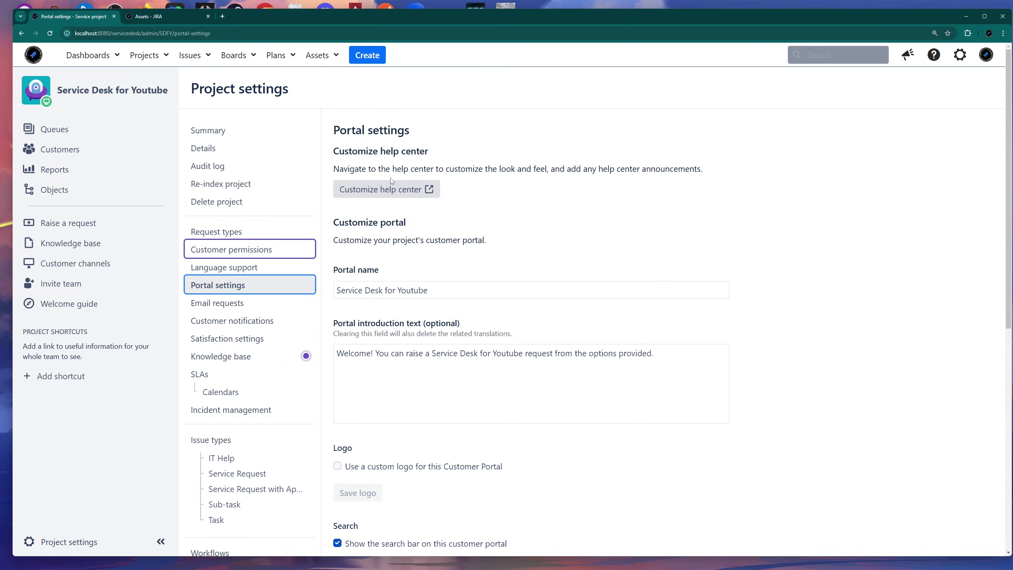
pyautogui.click(393, 198)
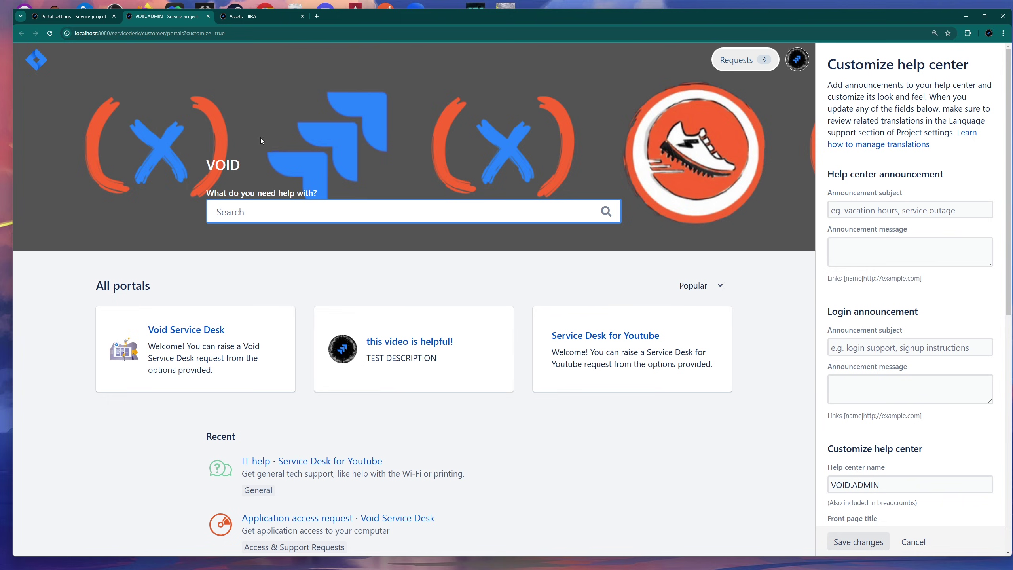
# Step: Look over the options in the Customize help center panel
pyautogui.hotkey('ctrl', 'shift', 'Tab')
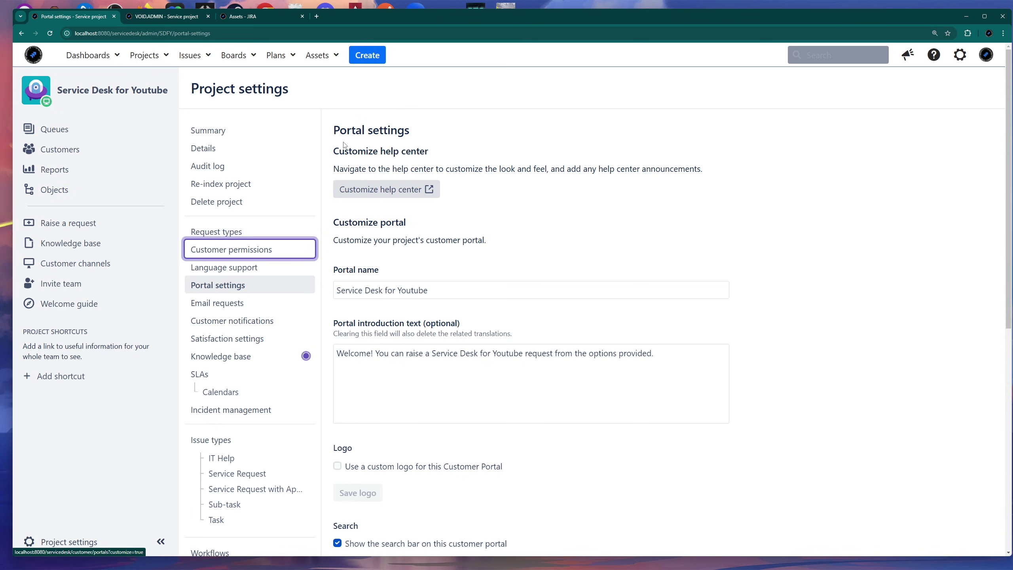
pyautogui.hotkey('ctrl', 'Tab')
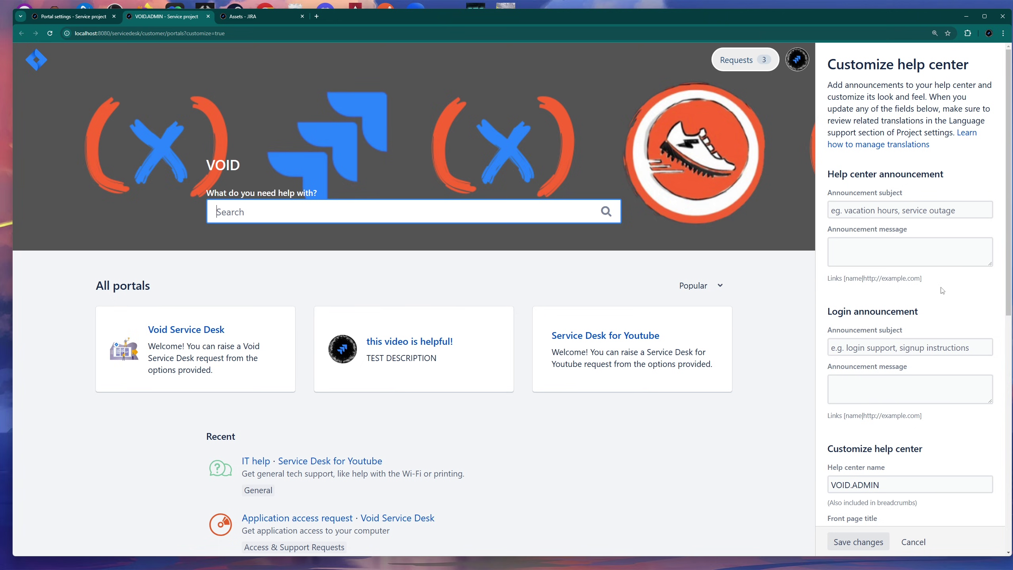
pyautogui.scroll(-4, 956, 288)
pyautogui.scroll(-2, 959, 294)
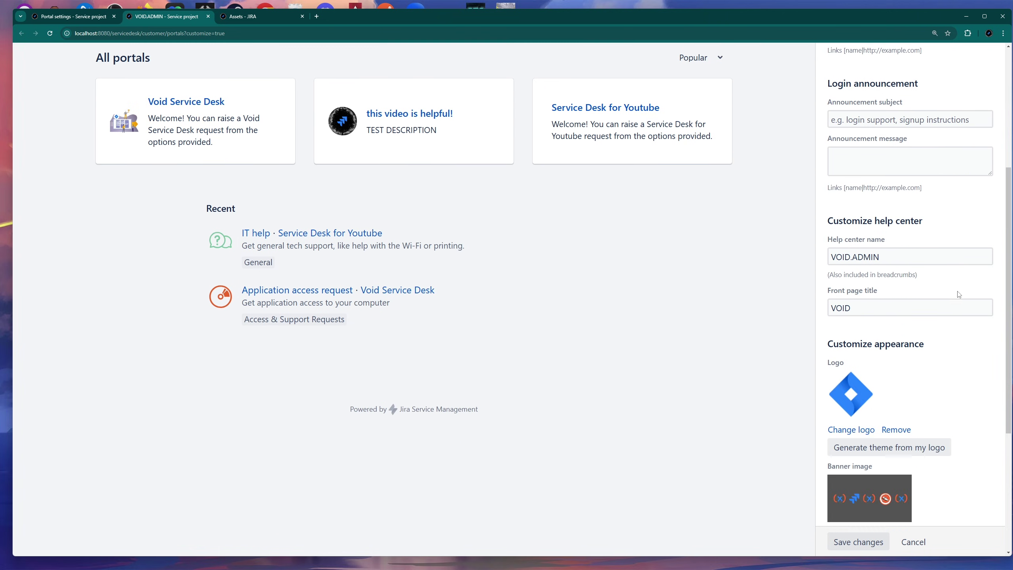
pyautogui.moveTo(829, 211); pyautogui.dragTo(928, 216)
pyautogui.click(942, 216)
pyautogui.scroll(2, 923, 281)
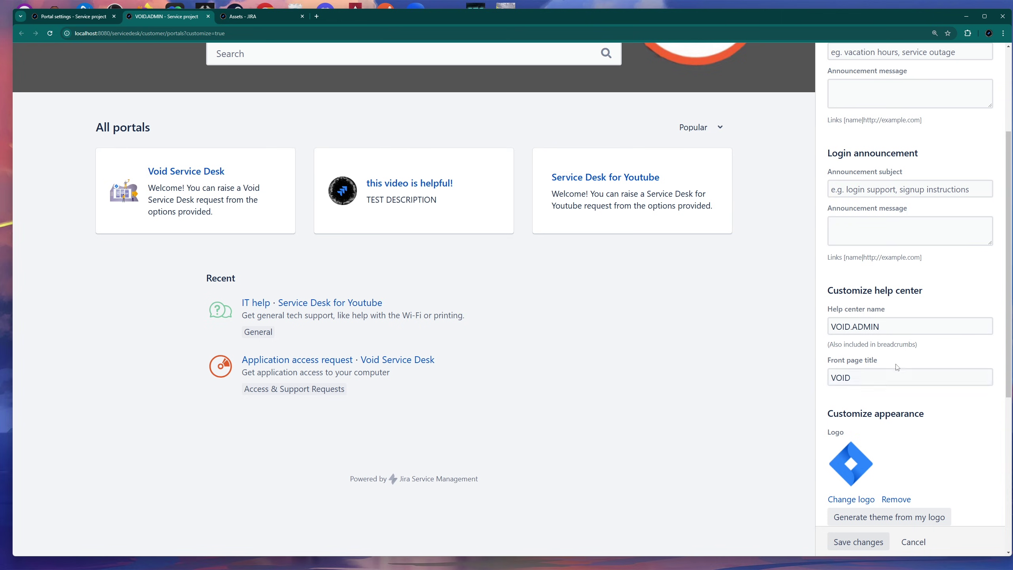
pyautogui.scroll(4, 875, 367)
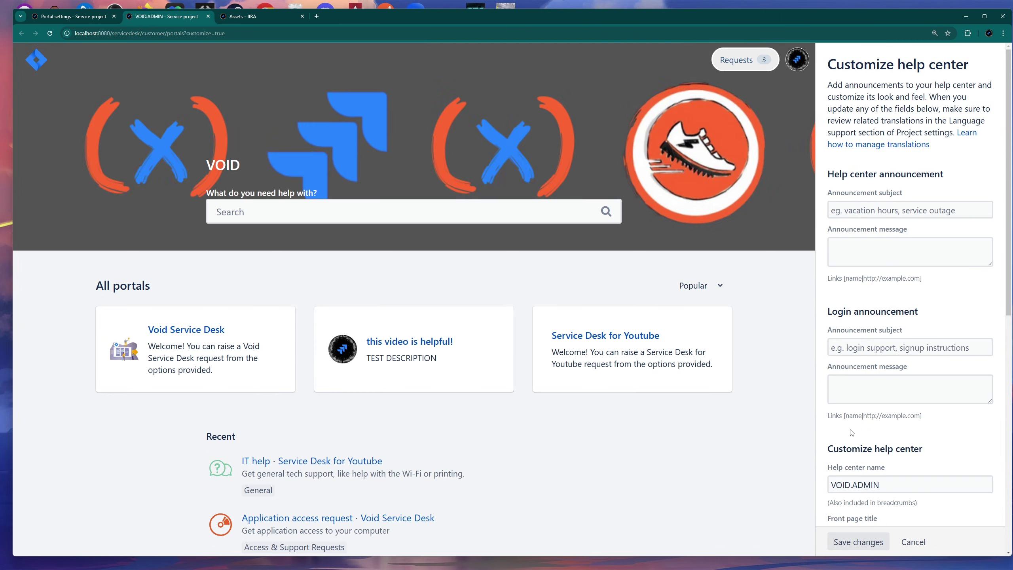
pyautogui.scroll(-3, 874, 409)
# Step: Replace front page title VOID with 'Welcome to this Customer Portal!' and save
pyautogui.doubleClick(873, 411)
pyautogui.write('We')
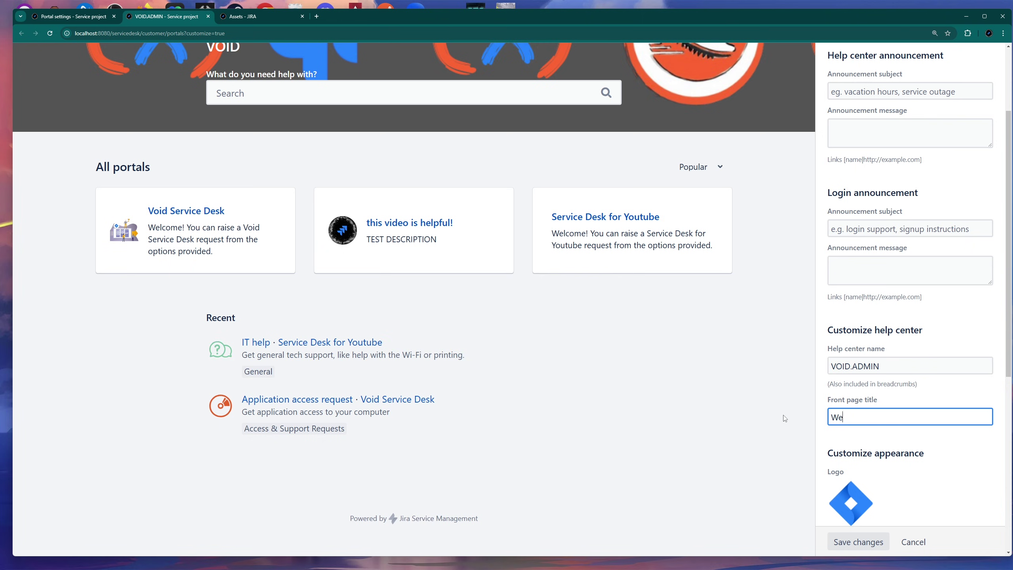
pyautogui.write('lcome to this ')
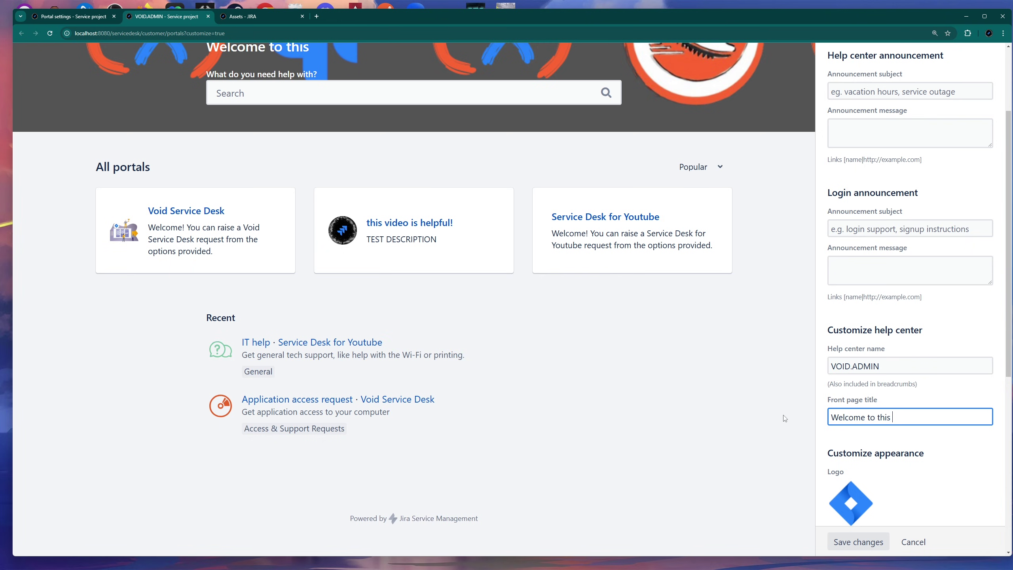
pyautogui.write('Custom Por')
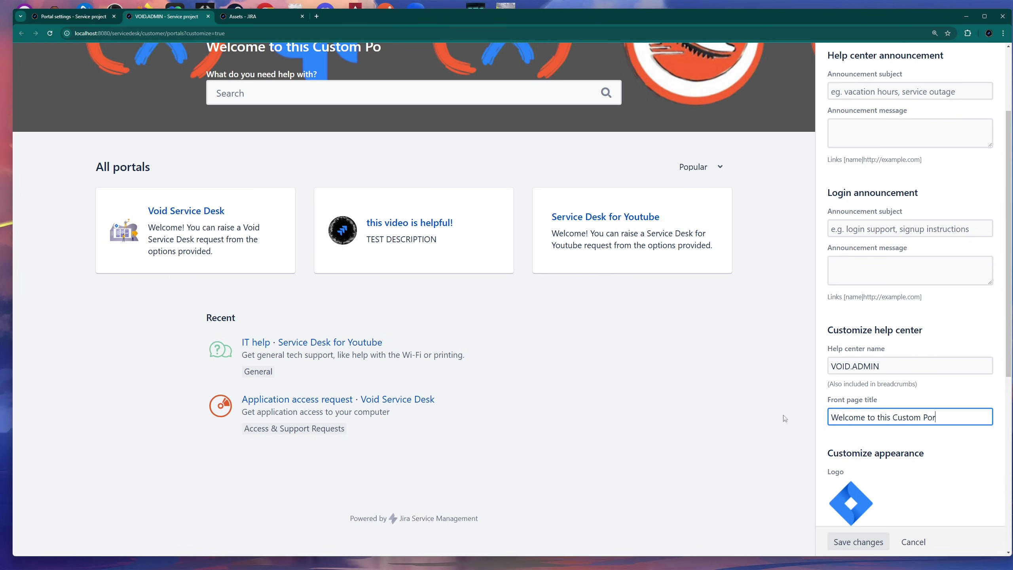
pyautogui.write('all!')
pyautogui.click(921, 417)
pyautogui.write('er')
pyautogui.scroll(3, 311, 220)
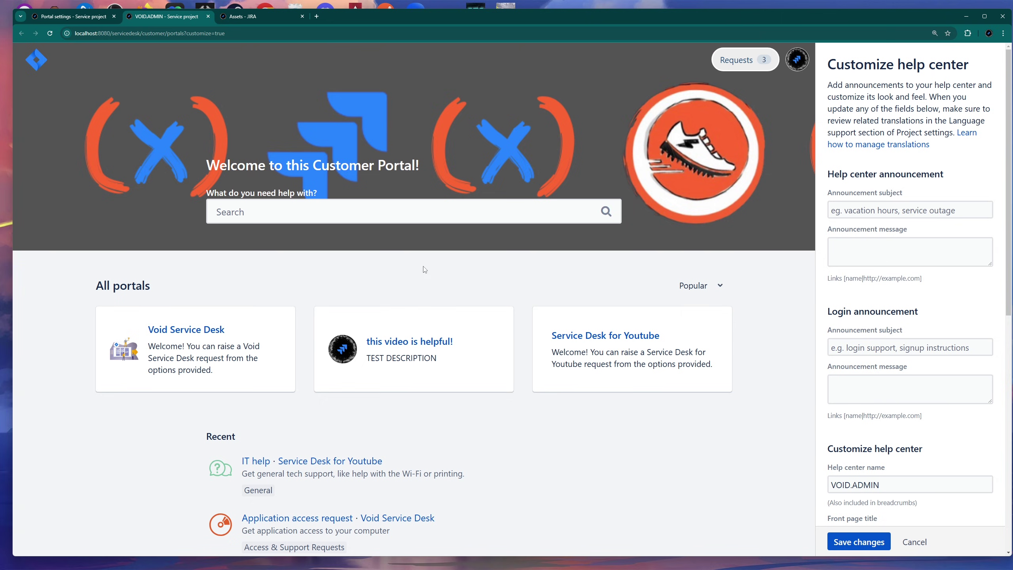
pyautogui.scroll(-4, 908, 407)
pyautogui.scroll(-1, 913, 410)
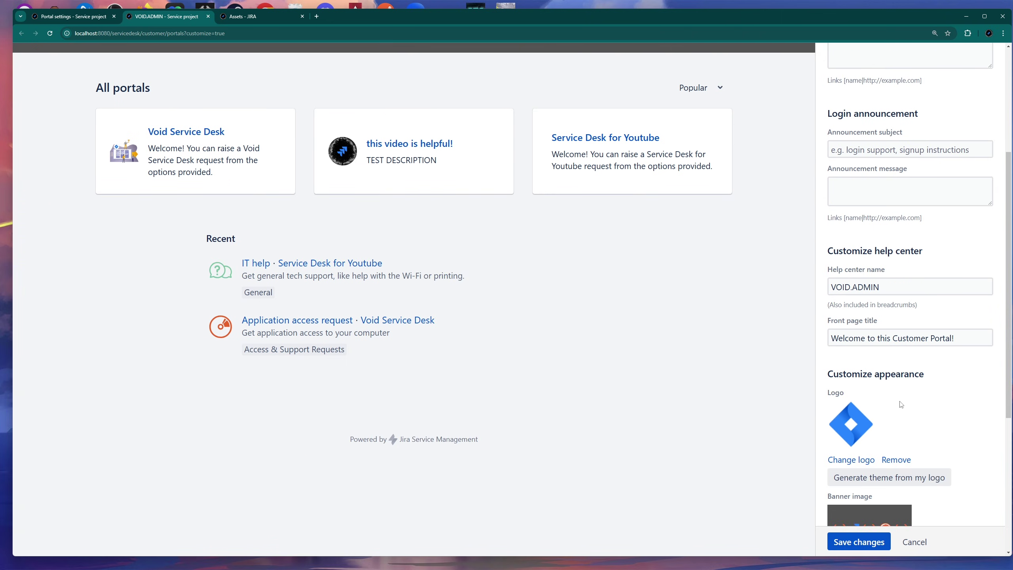
pyautogui.scroll(-3, 866, 412)
pyautogui.scroll(-3, 928, 424)
pyautogui.click(860, 541)
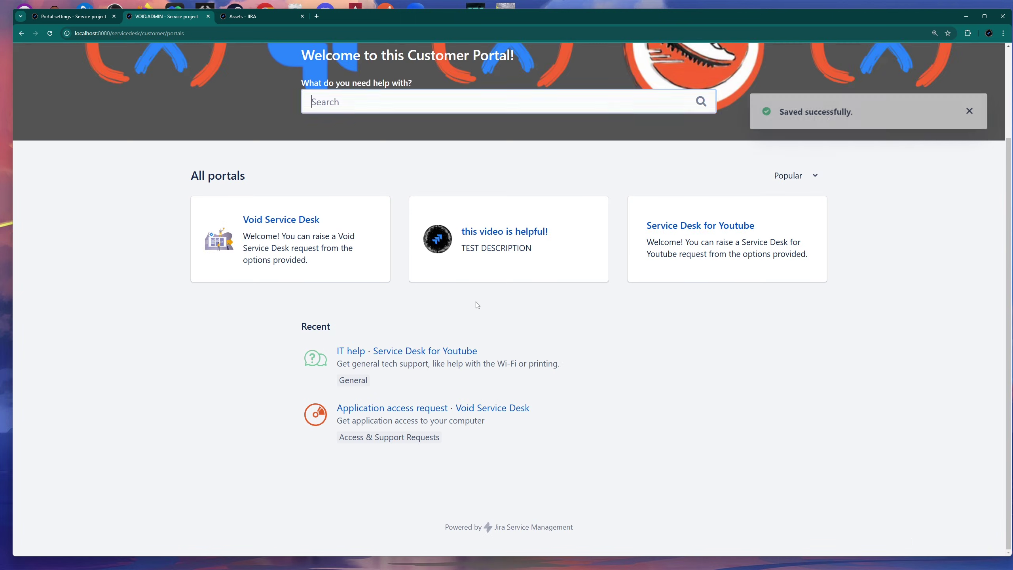
# Step: Close the help center tab and open the customer portal via Raise a request
pyautogui.scroll(3, 519, 304)
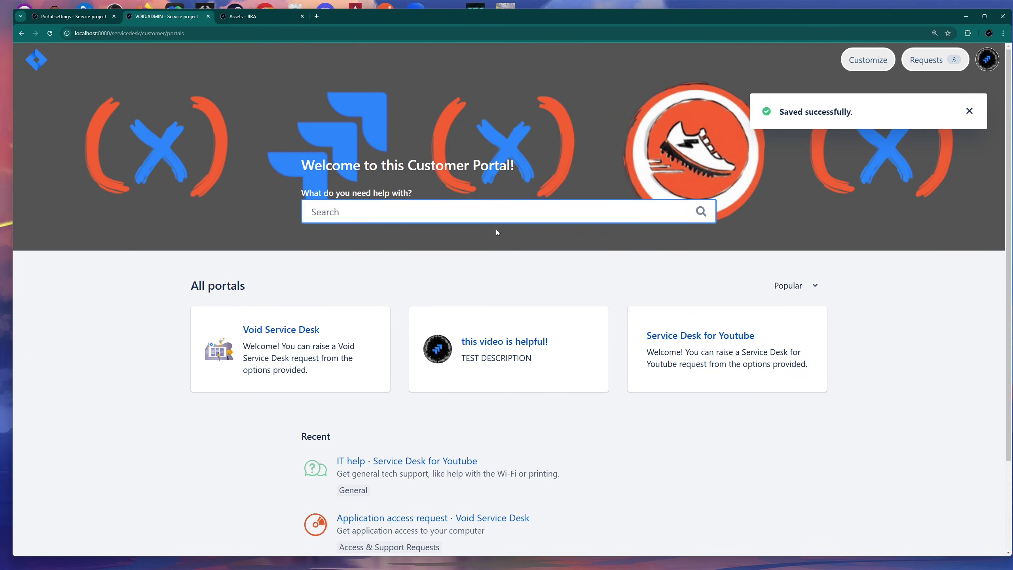
pyautogui.click(72, 16)
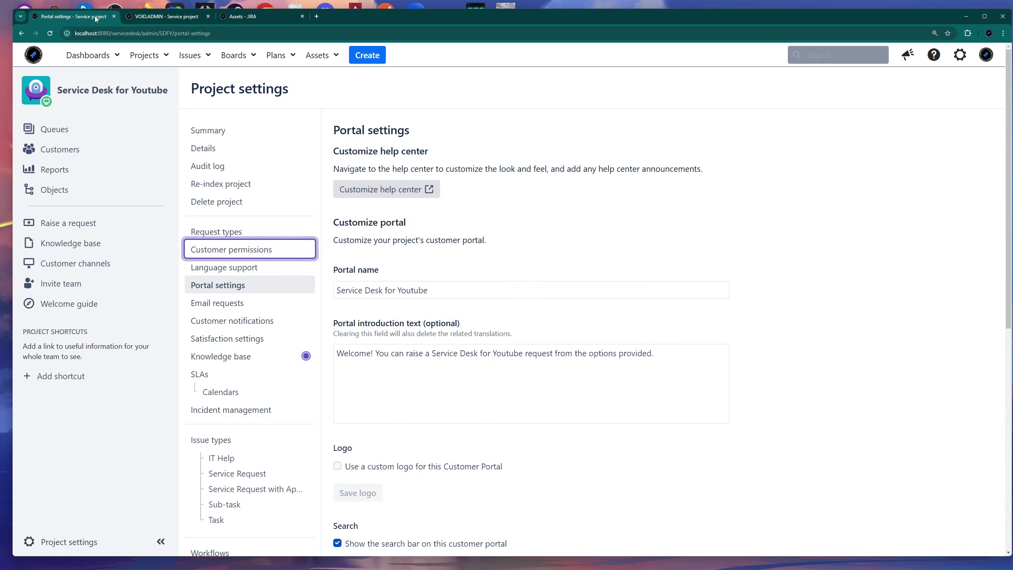
pyautogui.click(204, 16)
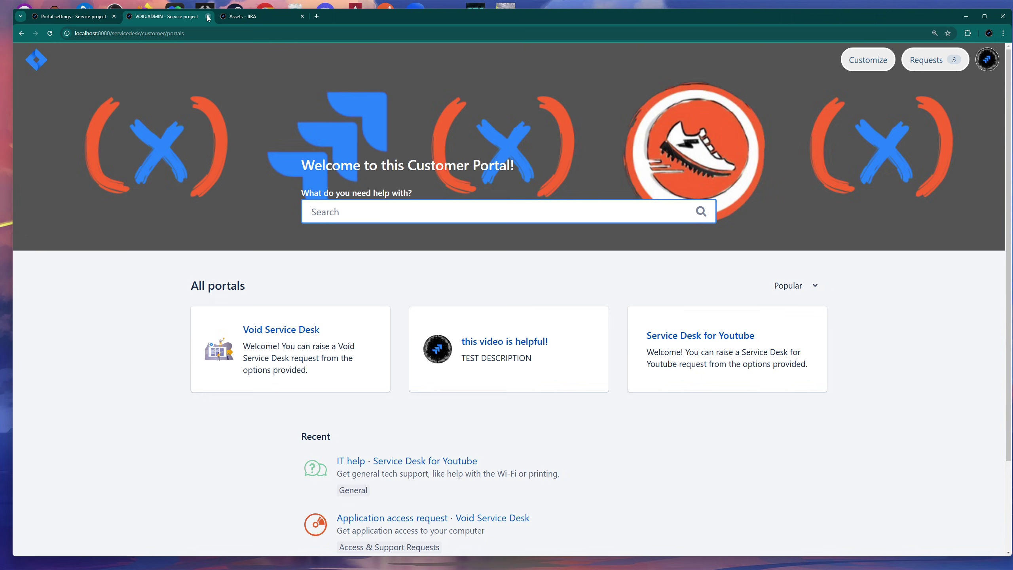
pyautogui.click(207, 17)
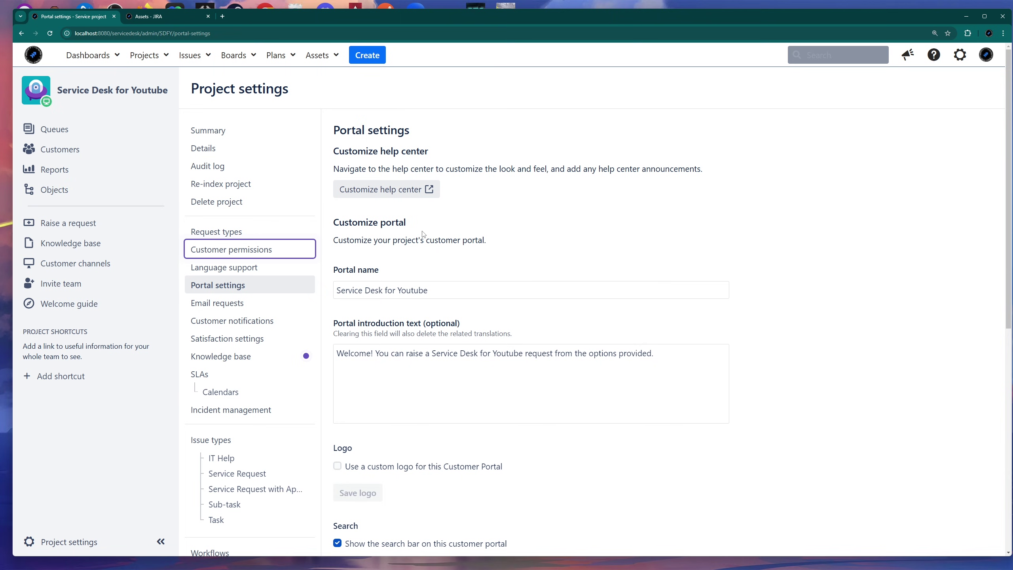
pyautogui.click(74, 228)
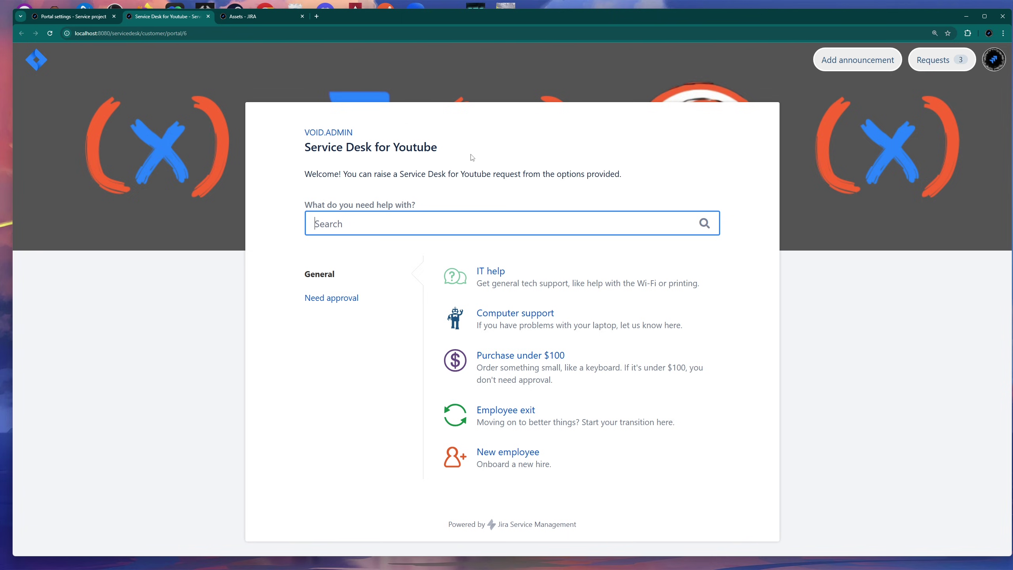
pyautogui.click(86, 17)
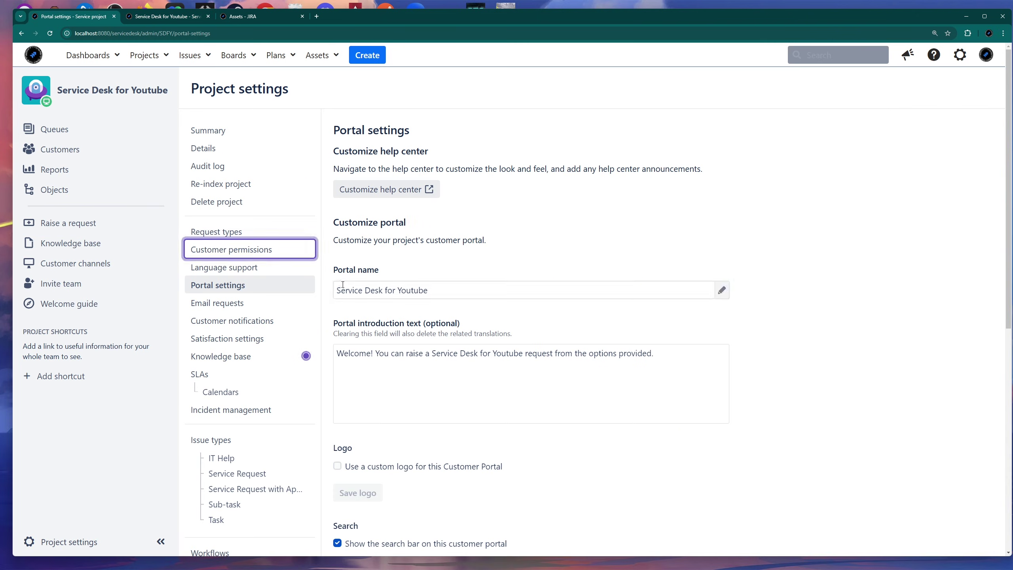
# Step: Rename the portal to 'IT support'
pyautogui.click(451, 289)
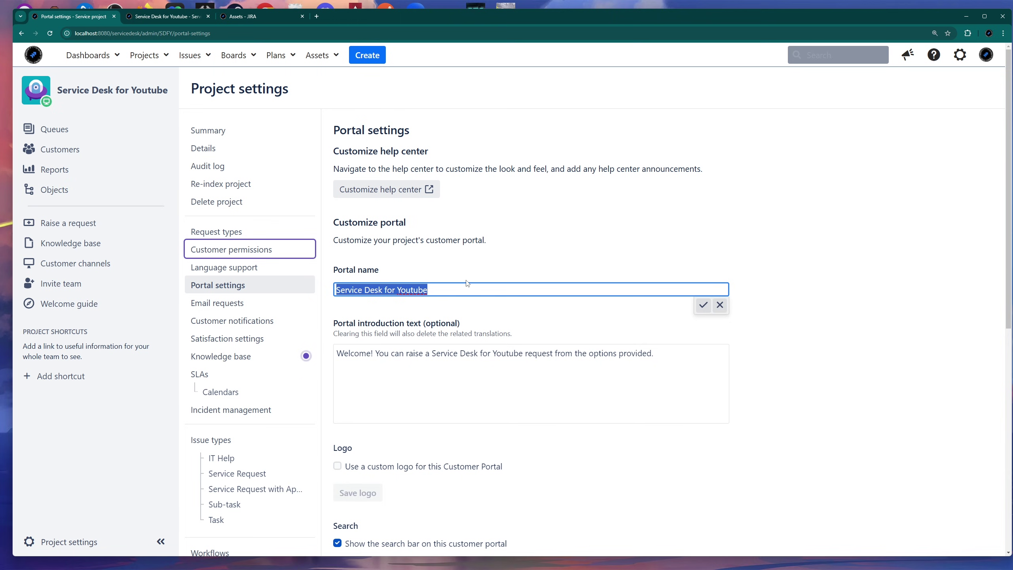
pyautogui.write('IT support')
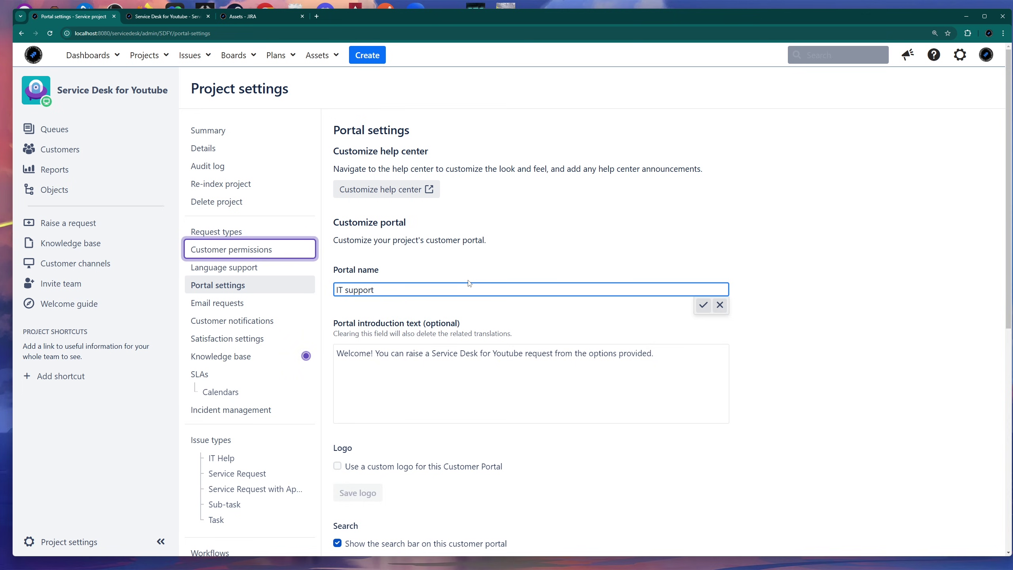
pyautogui.click(704, 305)
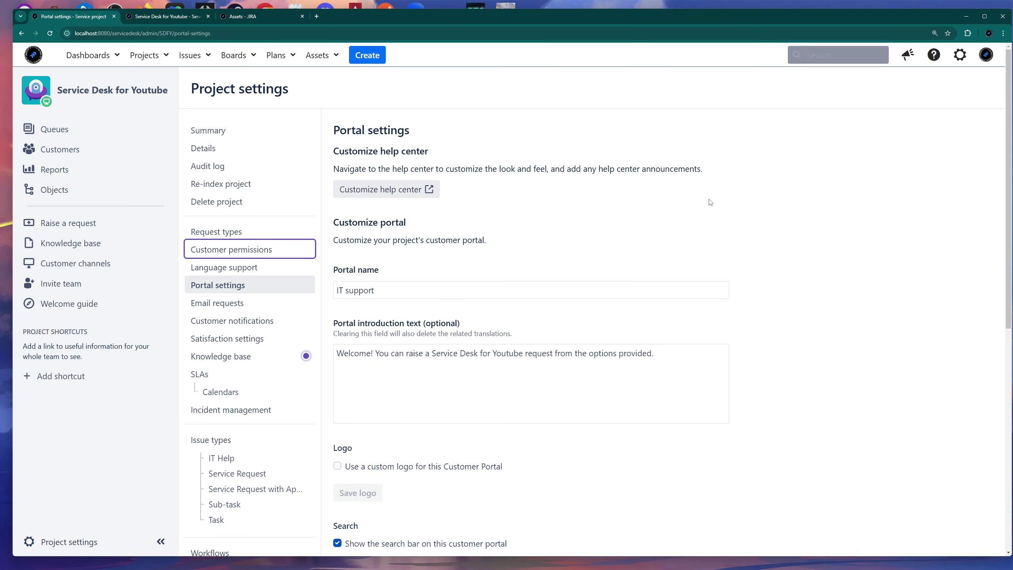
# Step: Reload the customer portal and confirm its heading reads IT support
pyautogui.click(144, 17)
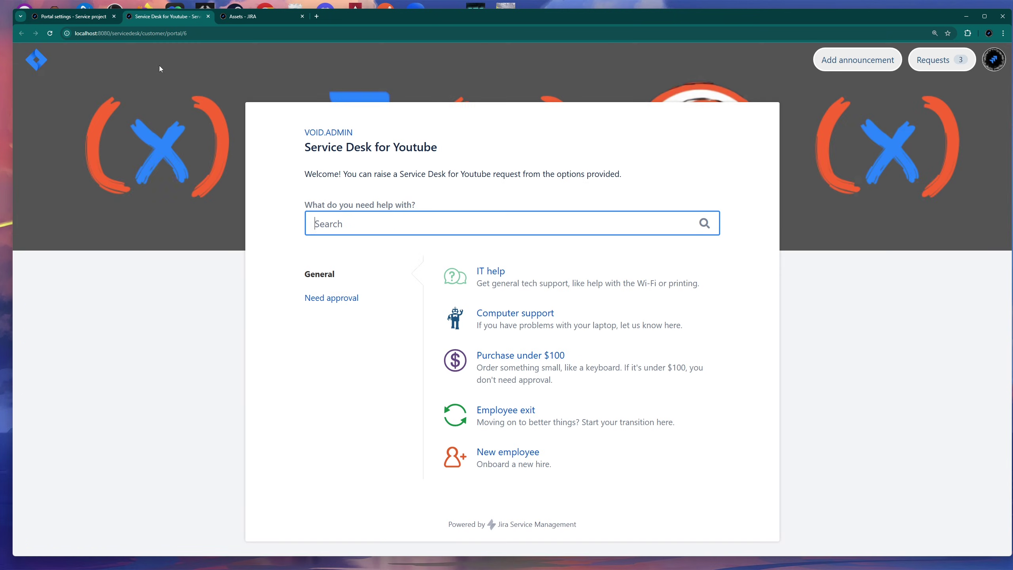
pyautogui.click(51, 34)
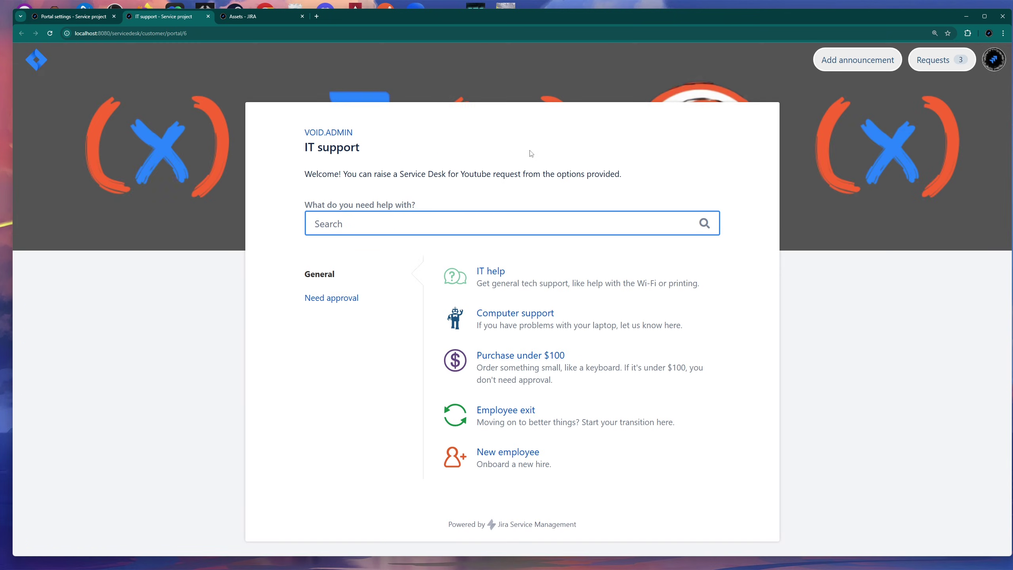
pyautogui.click(358, 137)
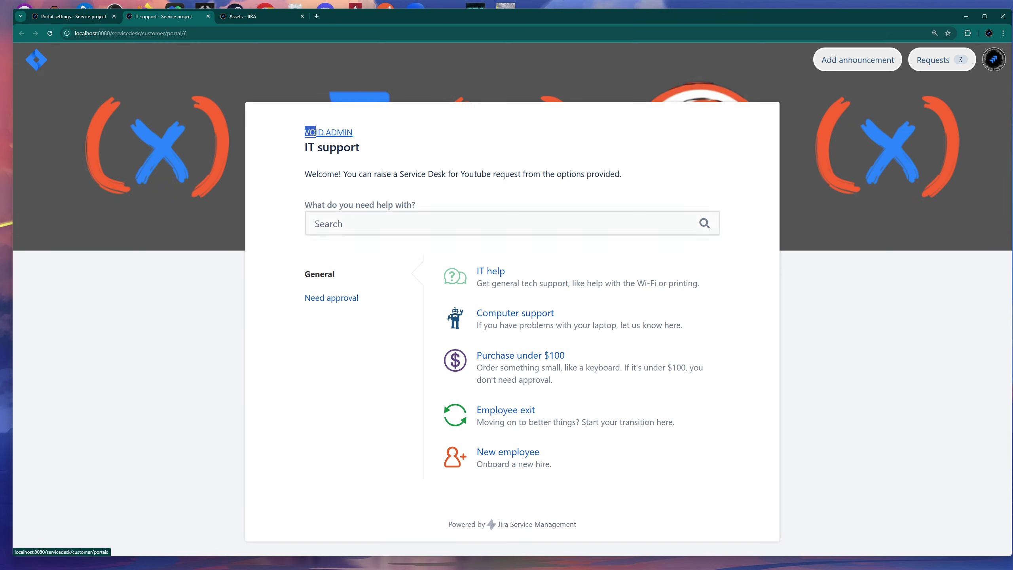
pyautogui.doubleClick(353, 132)
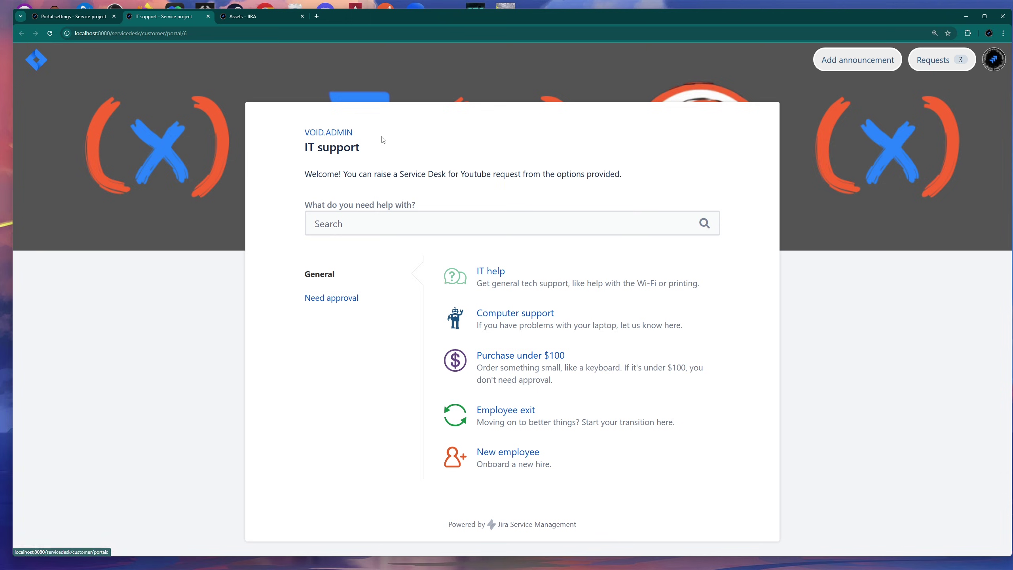
pyautogui.tripleClick(373, 151)
pyautogui.click(382, 151)
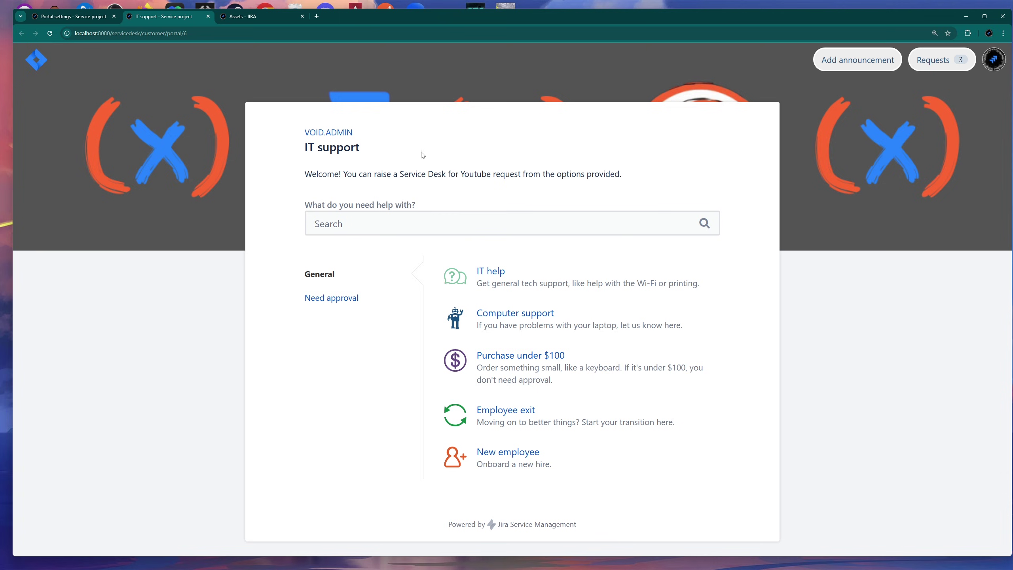
pyautogui.moveTo(646, 176); pyautogui.dragTo(307, 170)
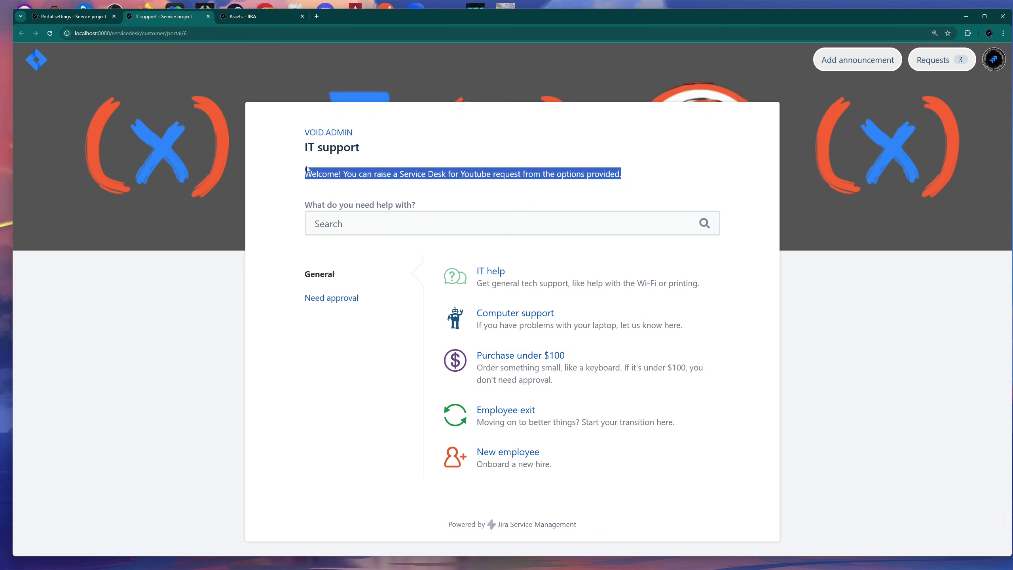
pyautogui.click(96, 17)
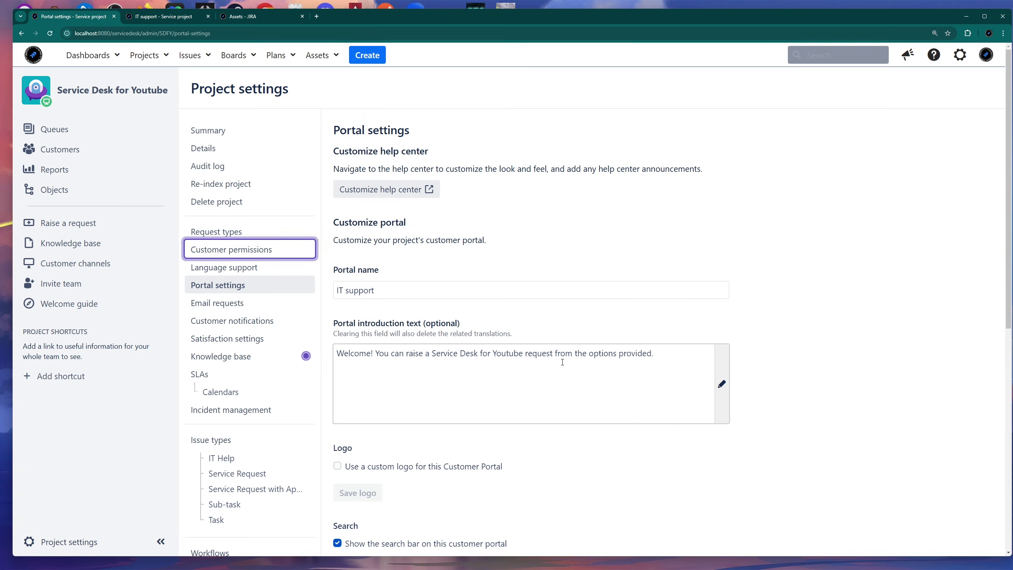
# Step: Scroll Portal settings and glance at the IT support customer portal
pyautogui.scroll(-3, 788, 359)
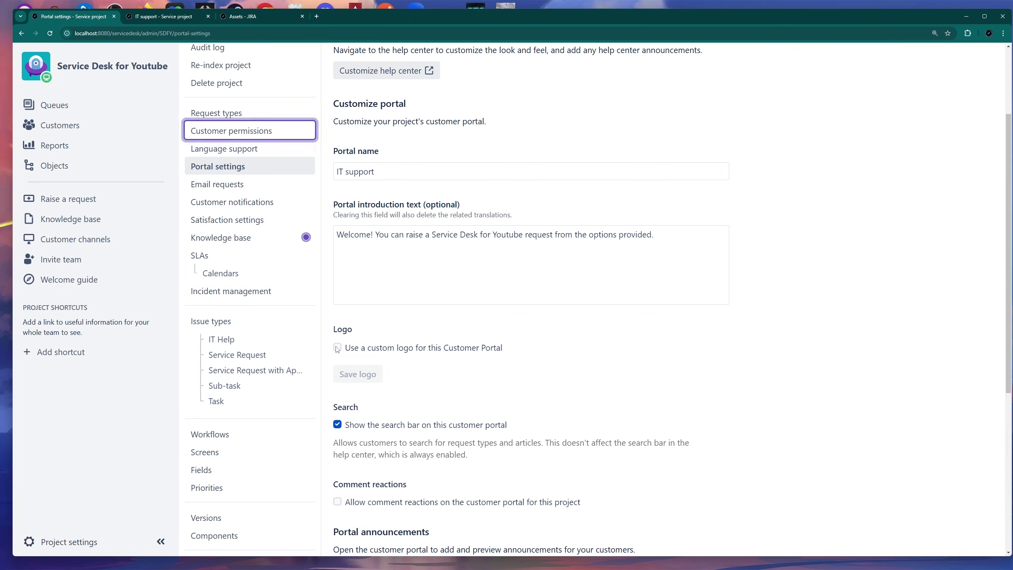
pyautogui.click(164, 16)
pyautogui.click(377, 142)
pyautogui.click(107, 17)
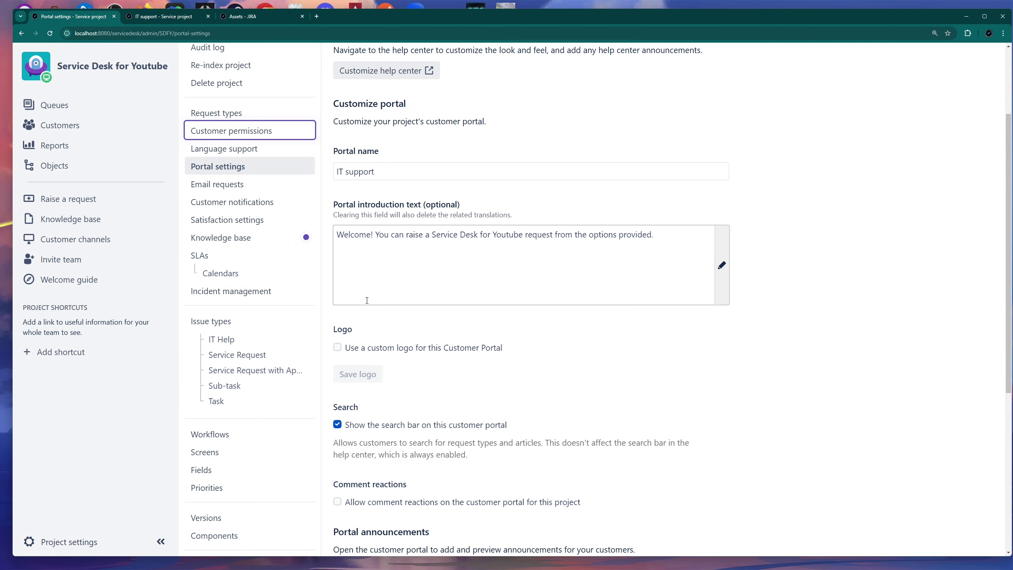
# Step: Enable a custom logo, upload the round logo image, save it, and reload the portal
pyautogui.click(338, 347)
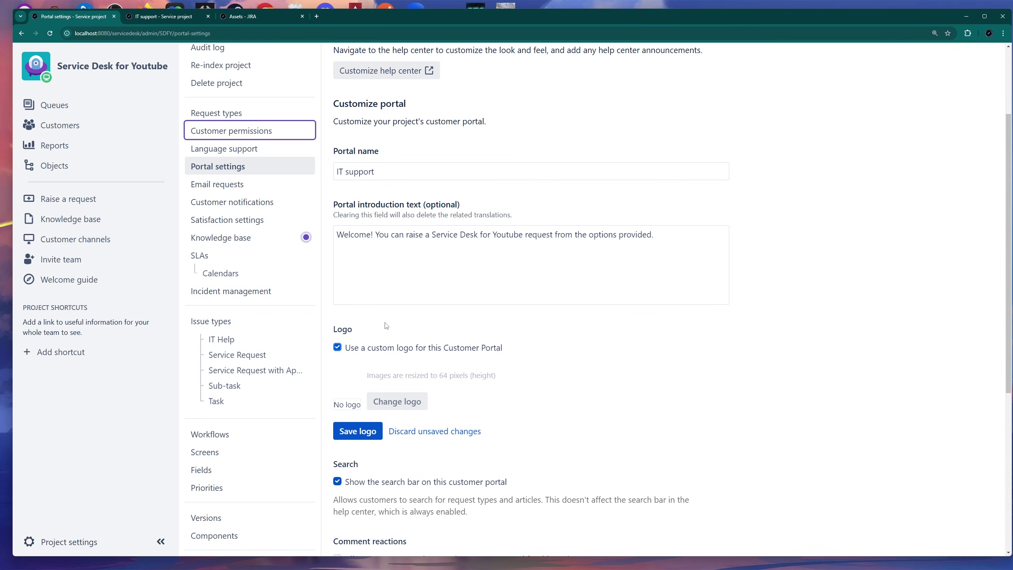
pyautogui.click(422, 401)
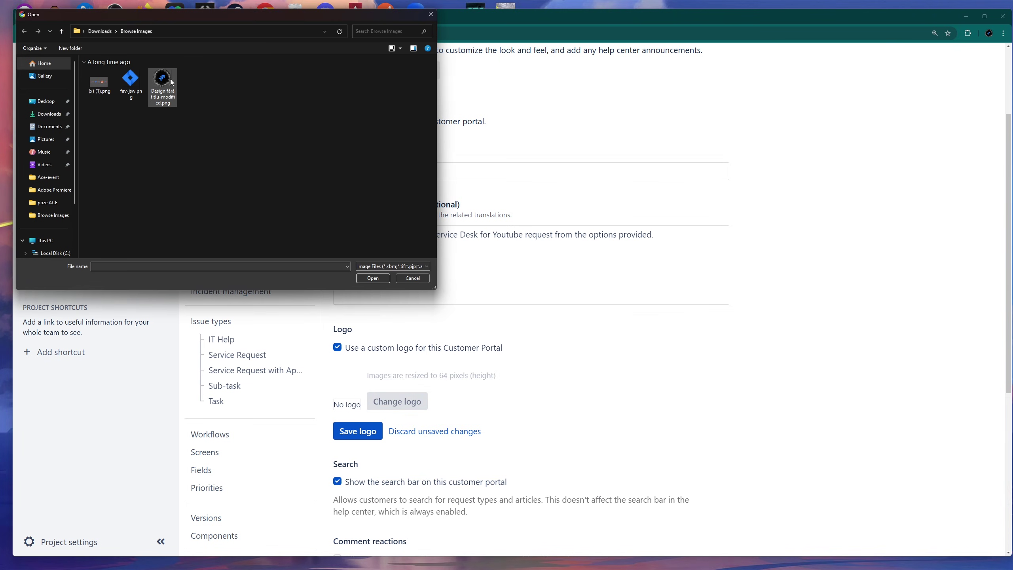
pyautogui.click(166, 97)
pyautogui.click(374, 278)
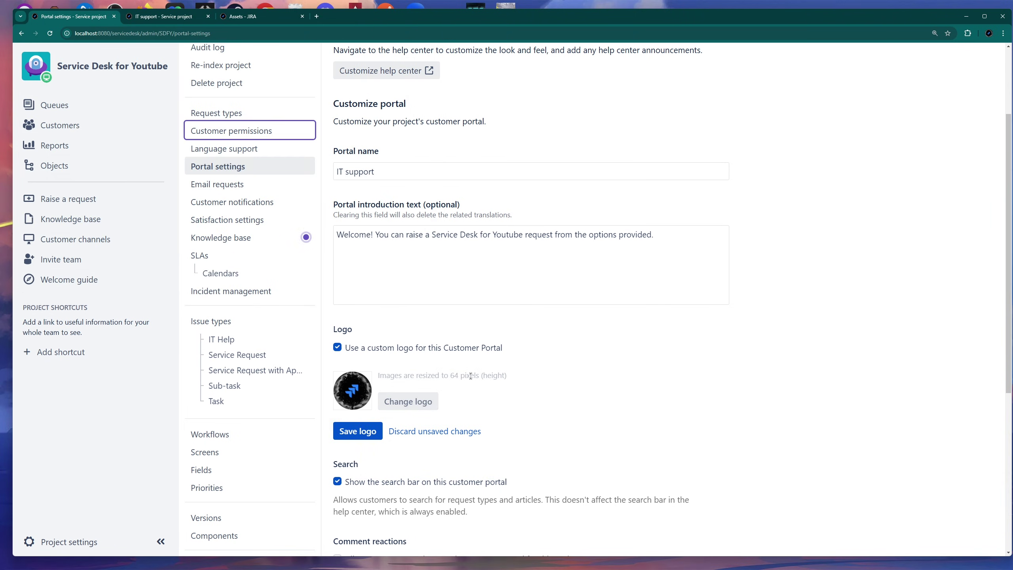
pyautogui.click(364, 430)
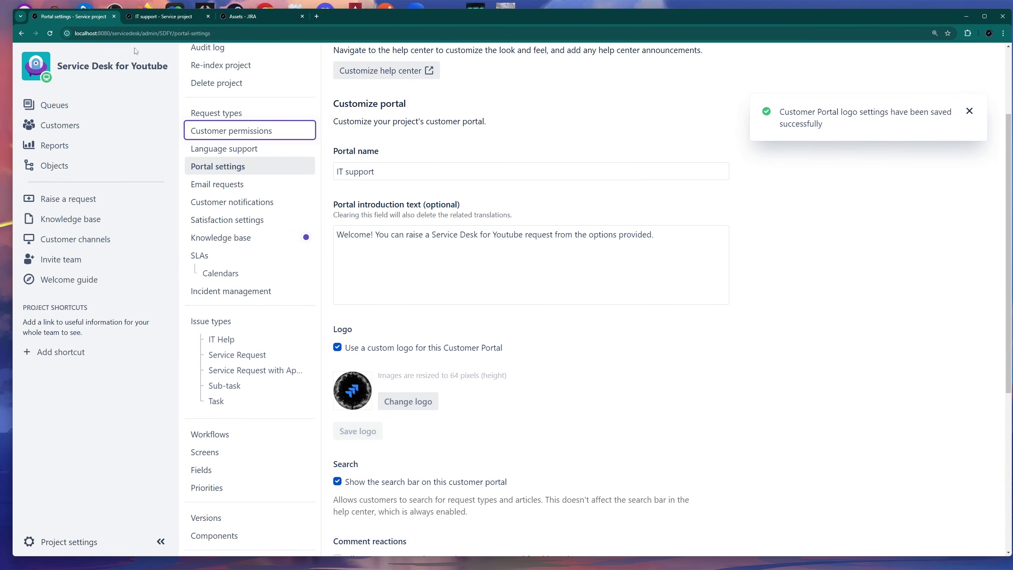
pyautogui.click(136, 16)
pyautogui.click(50, 33)
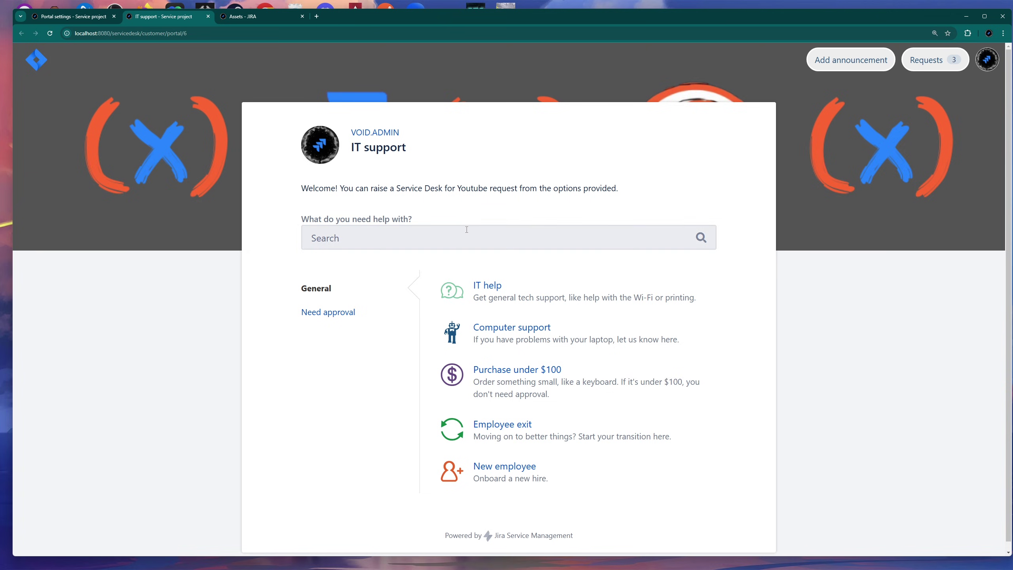
pyautogui.click(66, 17)
pyautogui.scroll(-3, 364, 367)
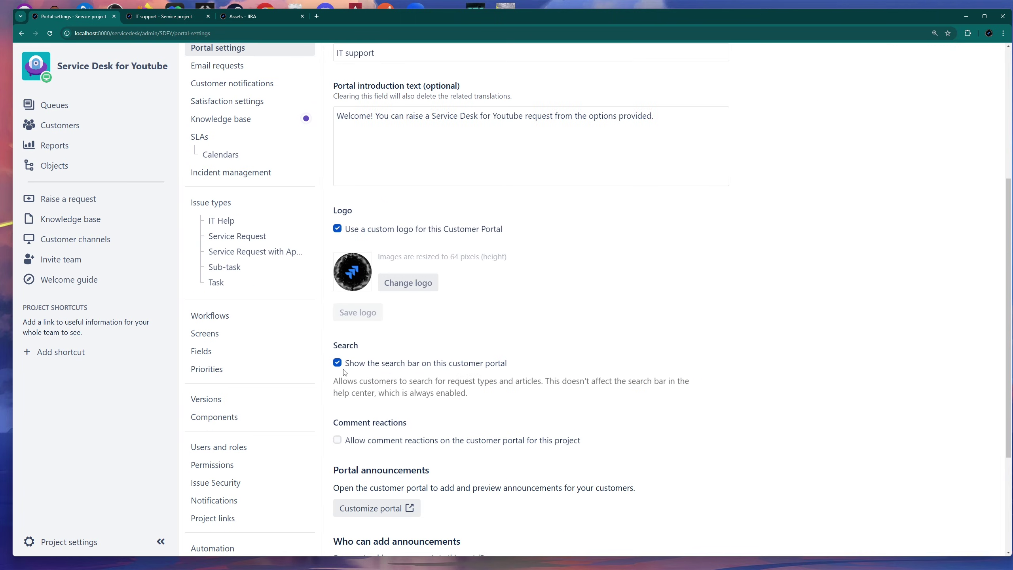
pyautogui.scroll(-2, 443, 354)
pyautogui.scroll(-2, 452, 355)
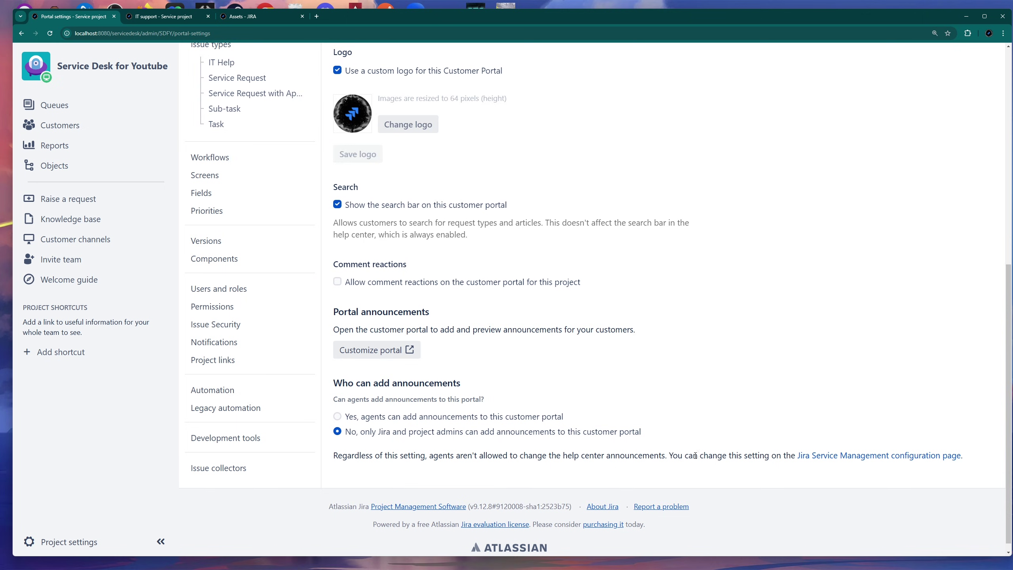
pyautogui.scroll(1, 577, 384)
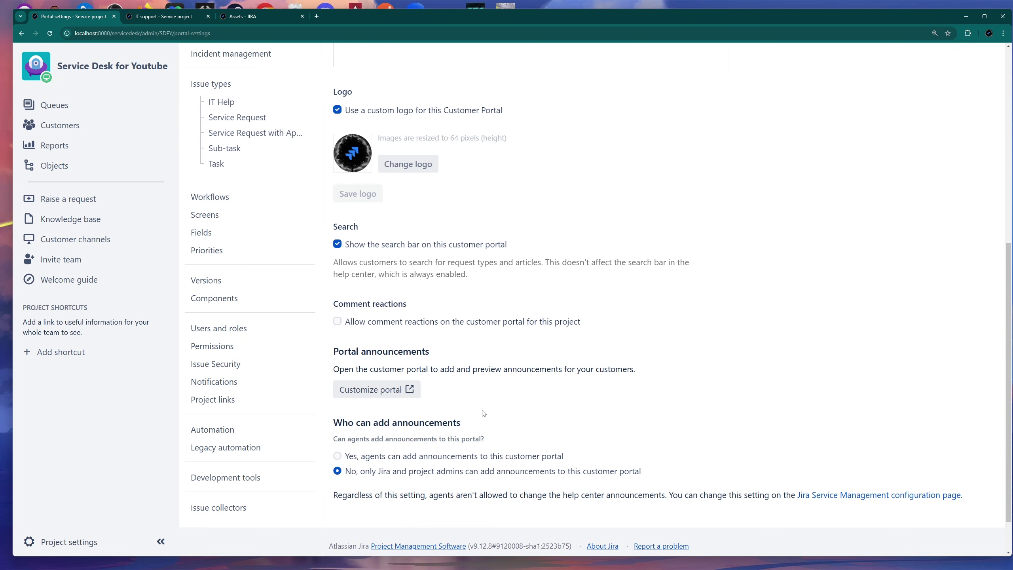
pyautogui.scroll(5, 481, 414)
pyautogui.click(159, 19)
pyautogui.moveTo(619, 190); pyautogui.dragTo(346, 129)
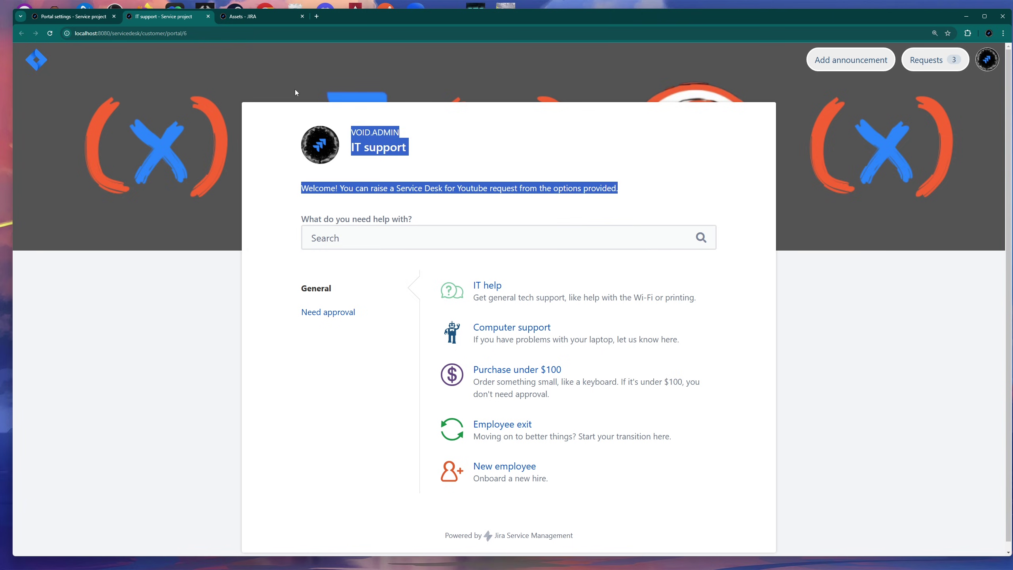
pyautogui.click(92, 21)
pyautogui.scroll(4, 582, 329)
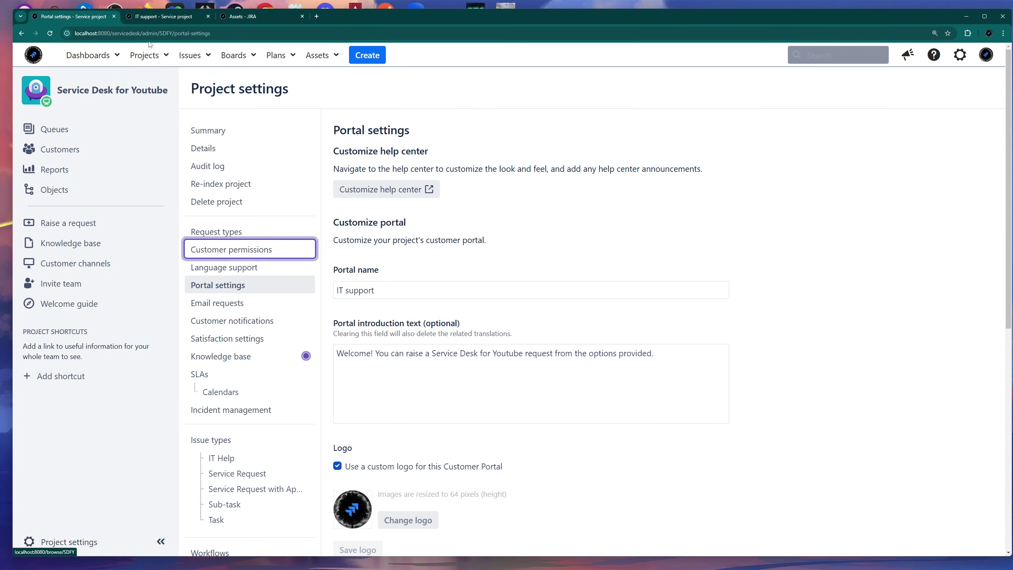
pyautogui.click(164, 19)
pyautogui.click(377, 261)
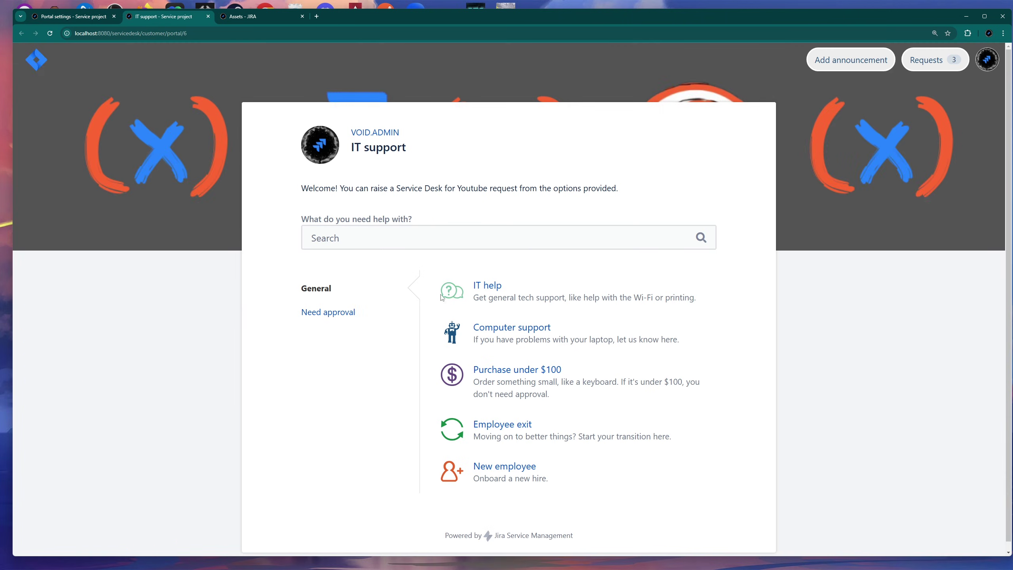
pyautogui.click(100, 17)
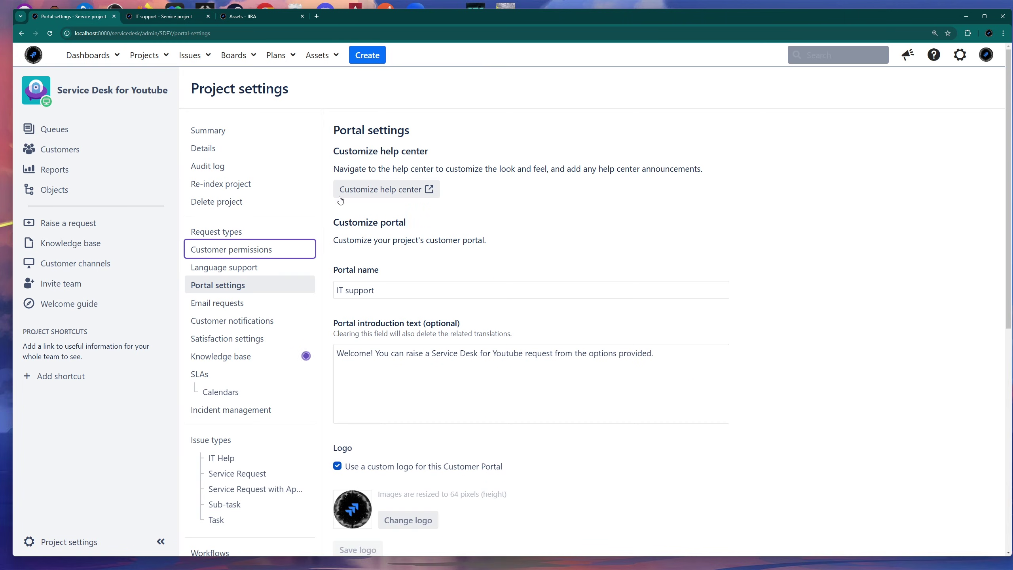
# Step: Open Request types and expand the Need approval and General groups
pyautogui.click(238, 234)
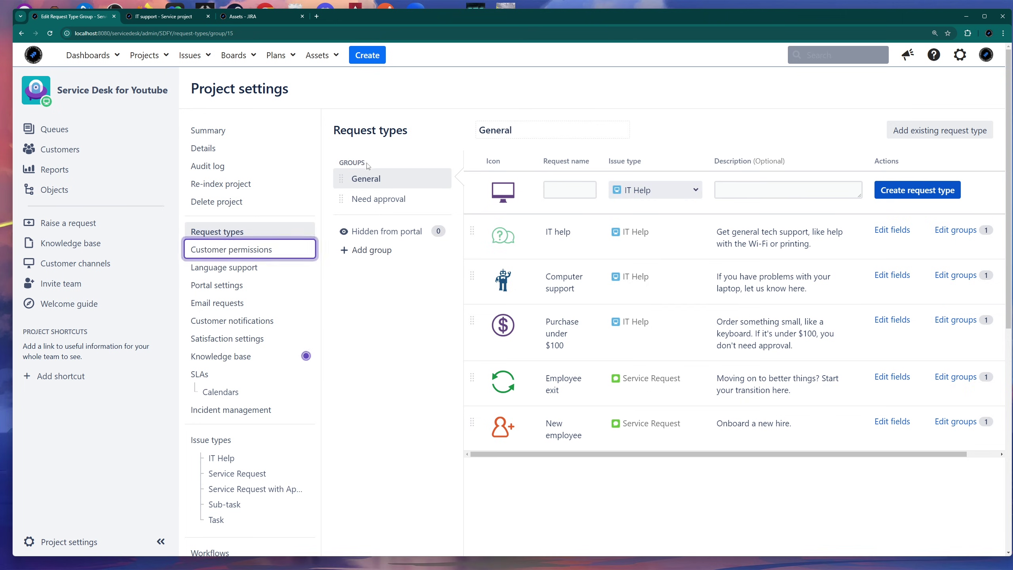
pyautogui.click(372, 198)
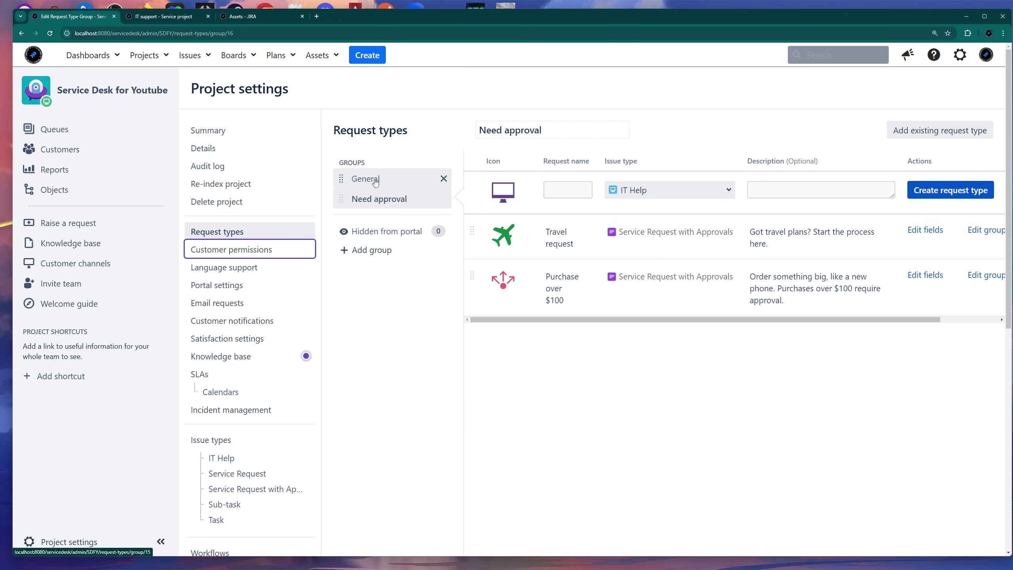
pyautogui.click(367, 179)
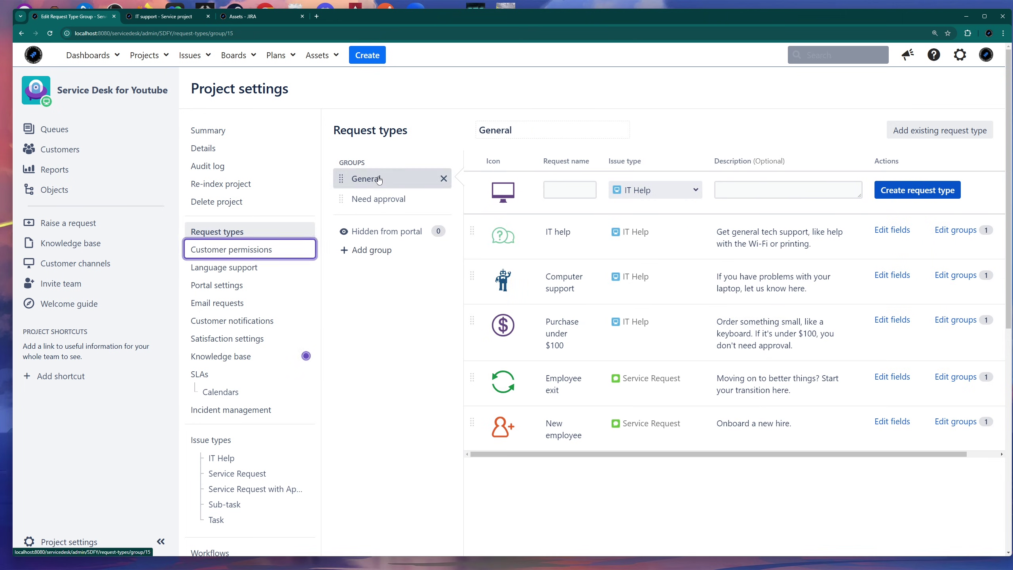
# Step: Add a request-type group named 'Void' and check the General group in the portal
pyautogui.click(369, 252)
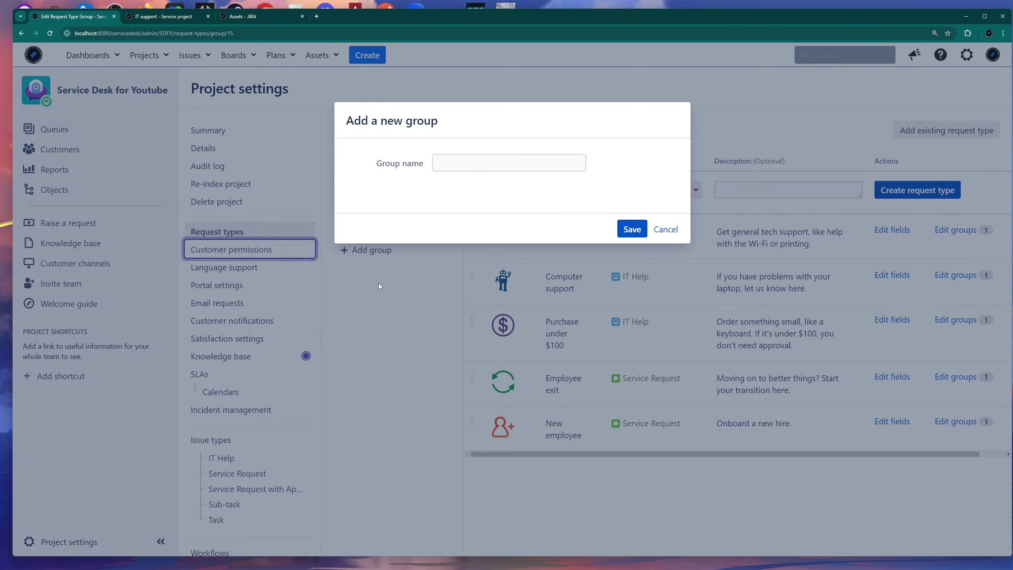
pyautogui.click(459, 164)
pyautogui.write('Void')
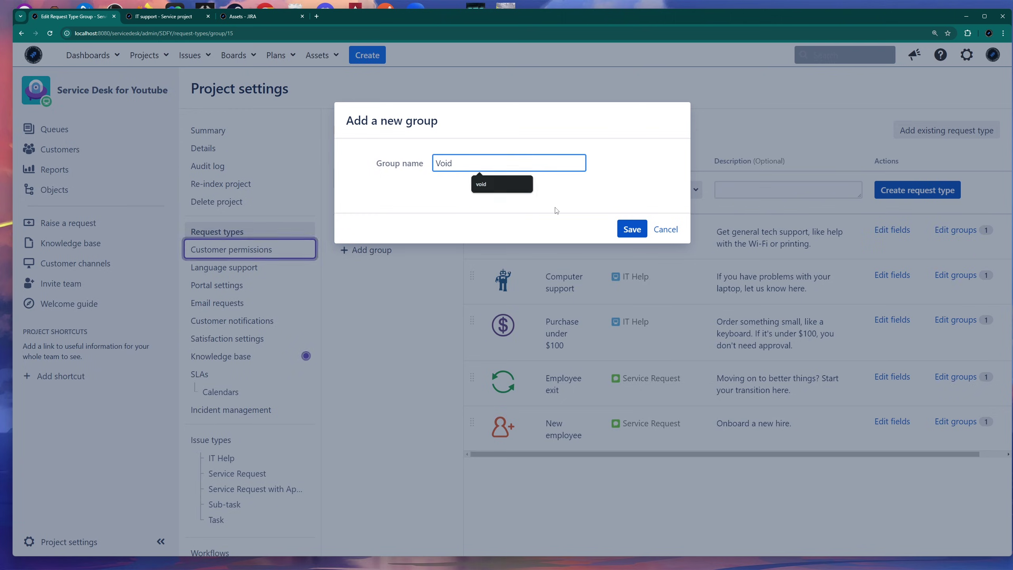
pyautogui.press('Return')
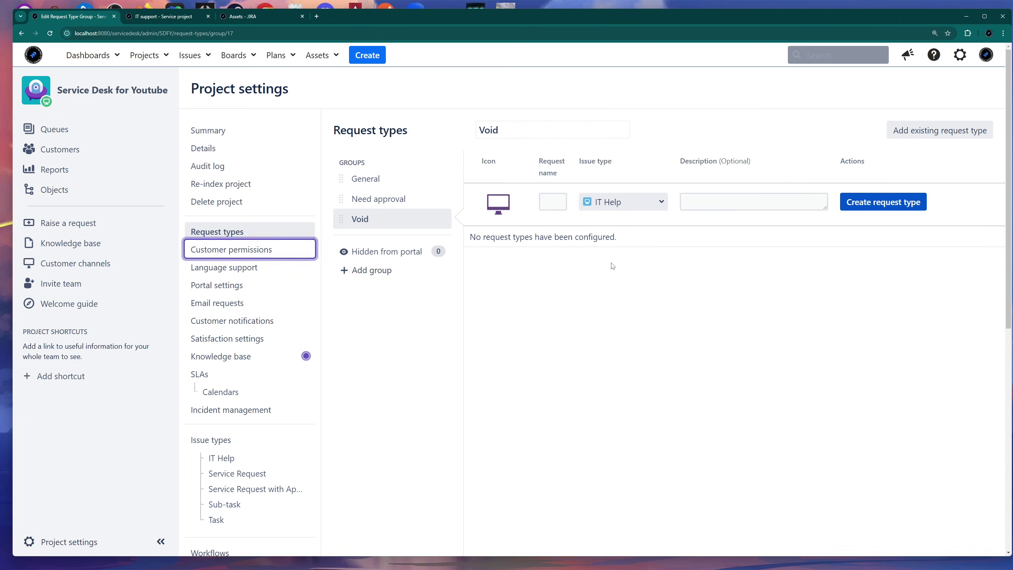
pyautogui.click(164, 16)
pyautogui.click(384, 182)
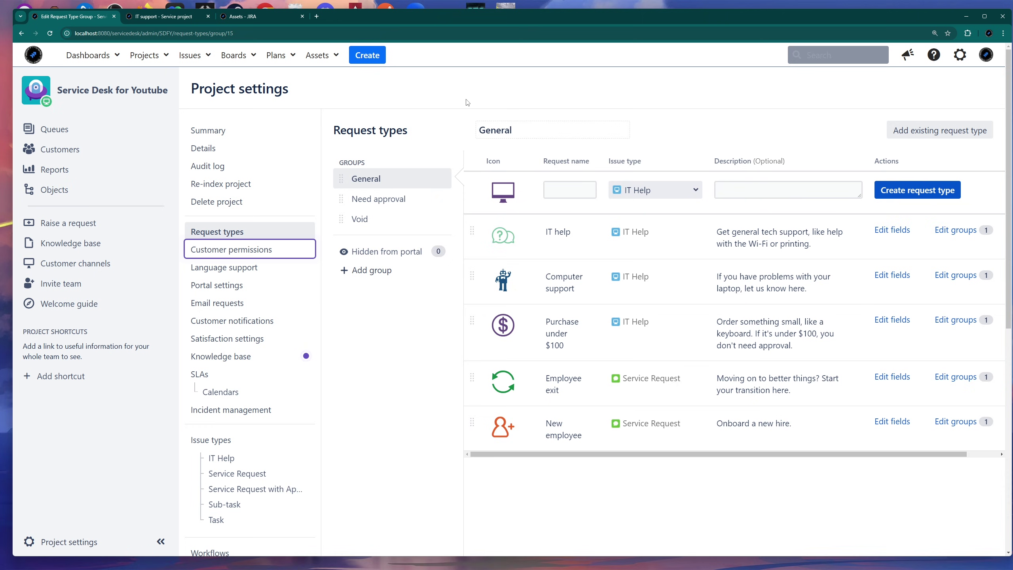
# Step: Move Computer support from General into Void and check both groups in the portal
pyautogui.click(960, 275)
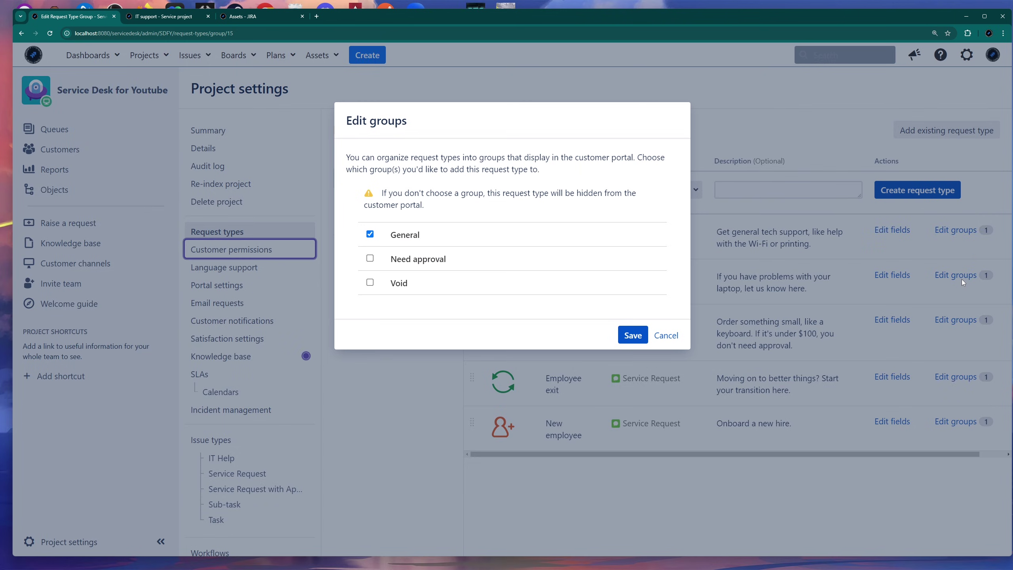
pyautogui.click(370, 235)
pyautogui.click(370, 283)
pyautogui.click(633, 335)
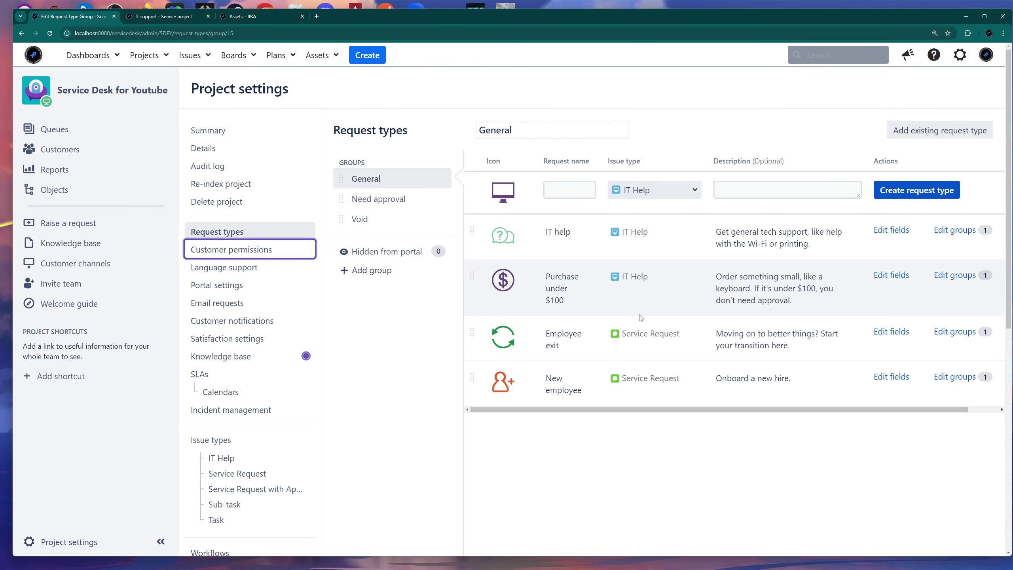
pyautogui.click(373, 217)
pyautogui.click(163, 16)
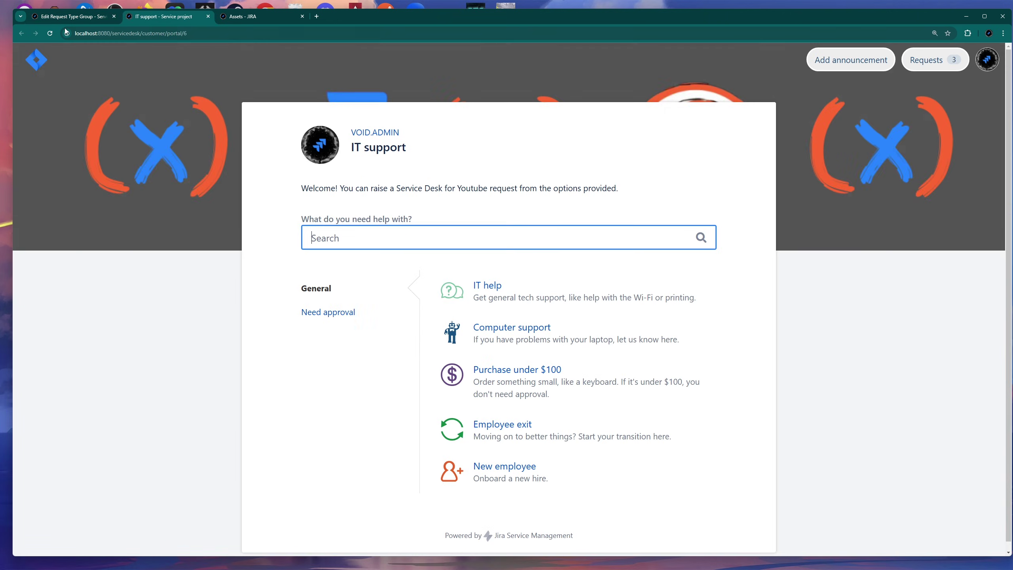
pyautogui.click(315, 335)
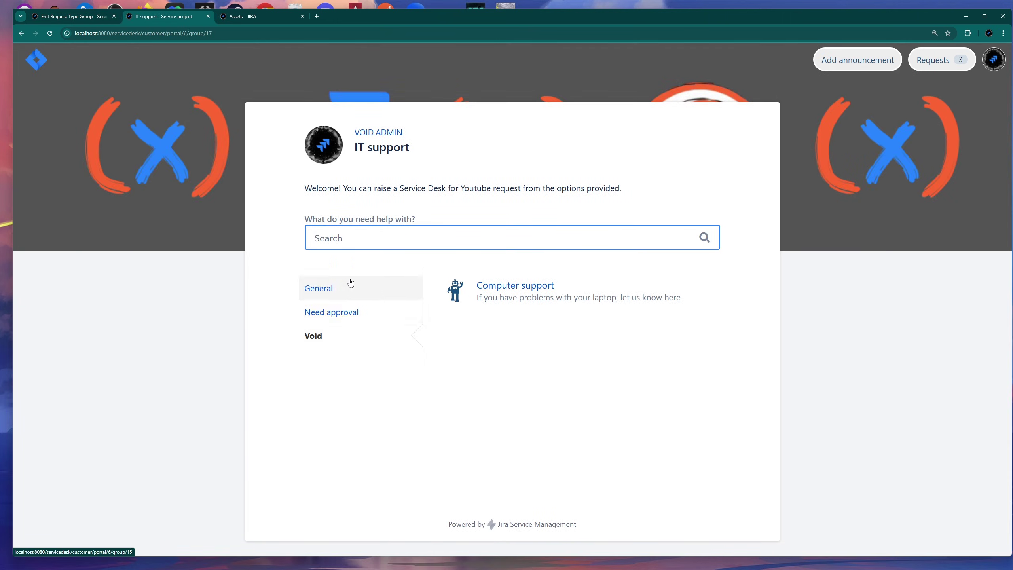
pyautogui.click(343, 297)
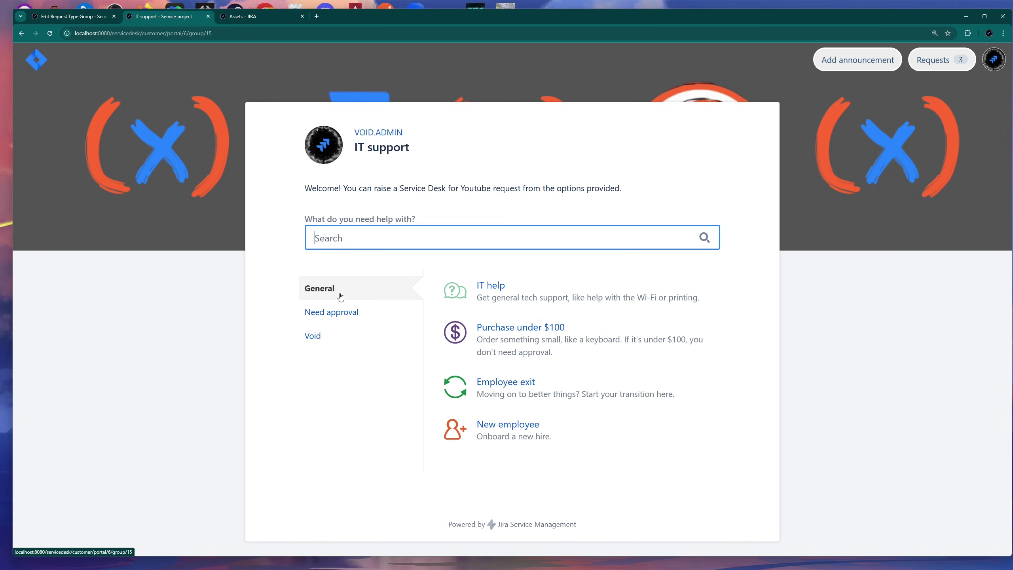
# Step: Add Computer support back to General so it sits in both groups
pyautogui.click(86, 20)
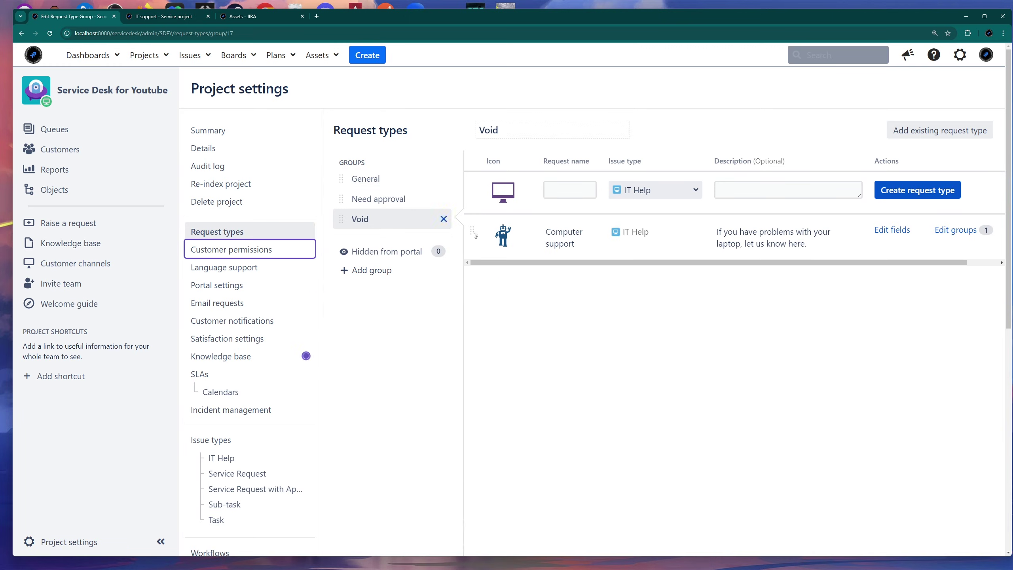
pyautogui.click(954, 233)
pyautogui.click(369, 235)
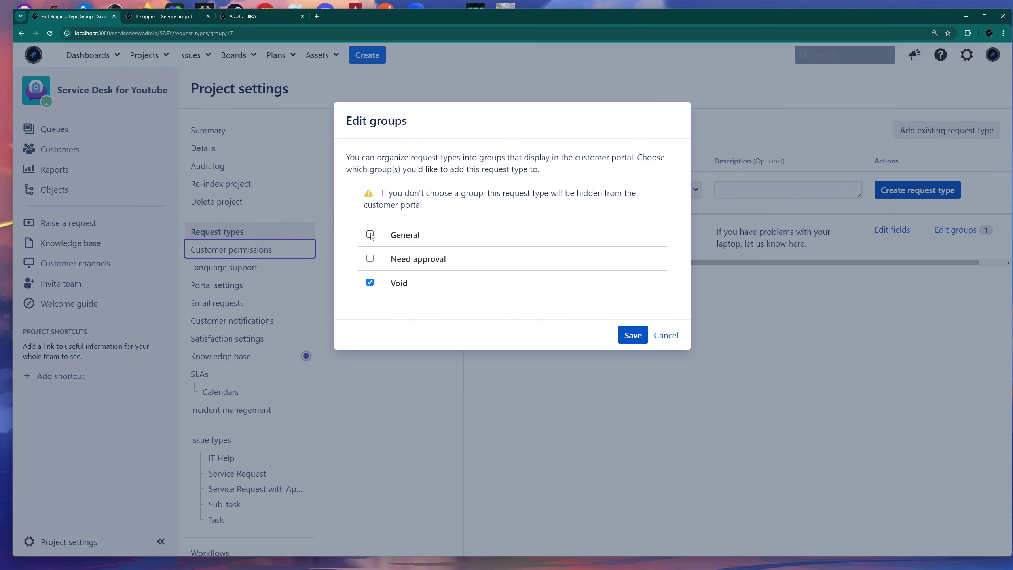
pyautogui.click(633, 335)
pyautogui.click(382, 185)
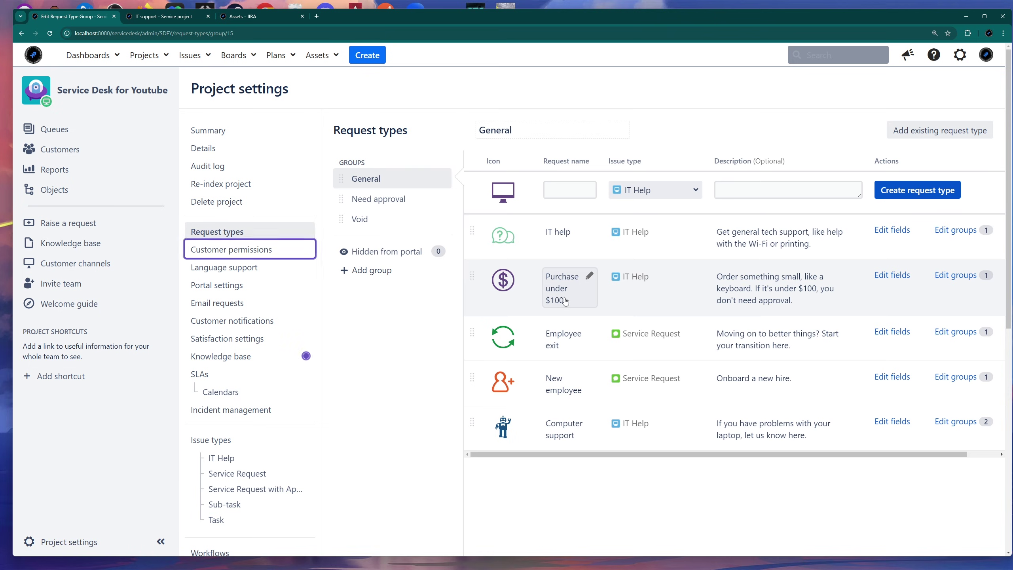
pyautogui.click(164, 16)
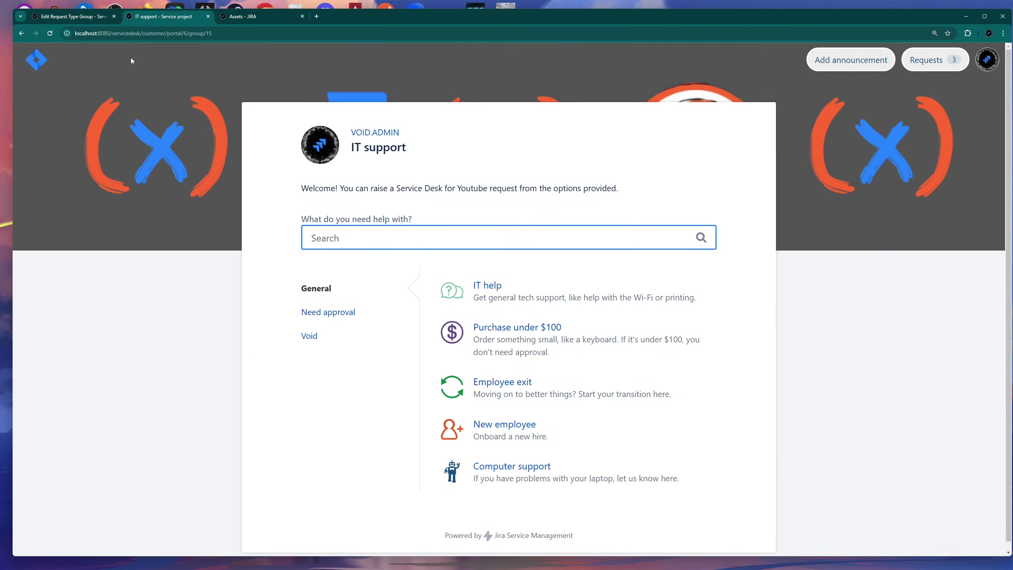
pyautogui.click(75, 18)
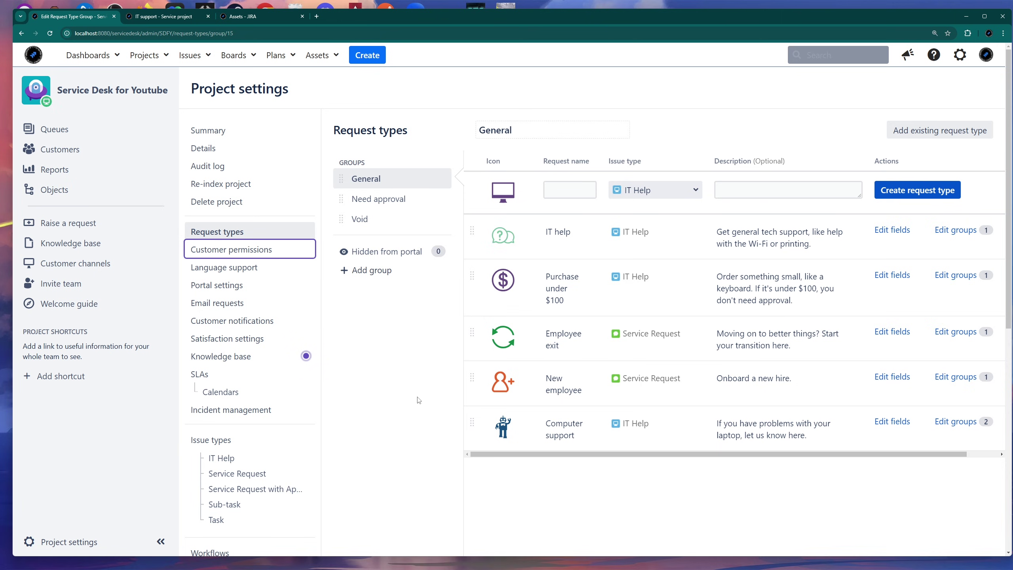
pyautogui.click(892, 231)
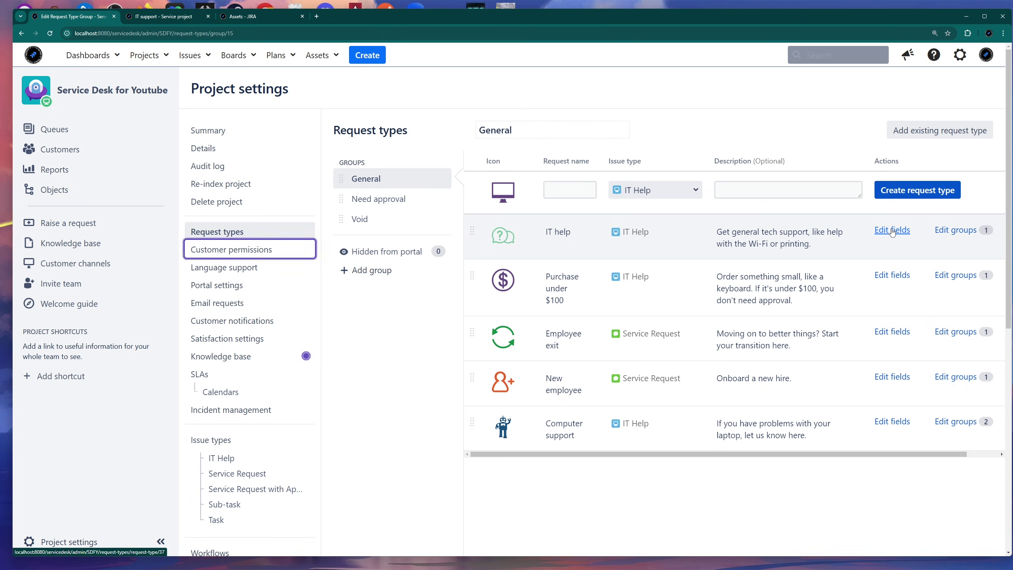
pyautogui.click(427, 344)
pyautogui.moveTo(430, 360); pyautogui.dragTo(397, 359)
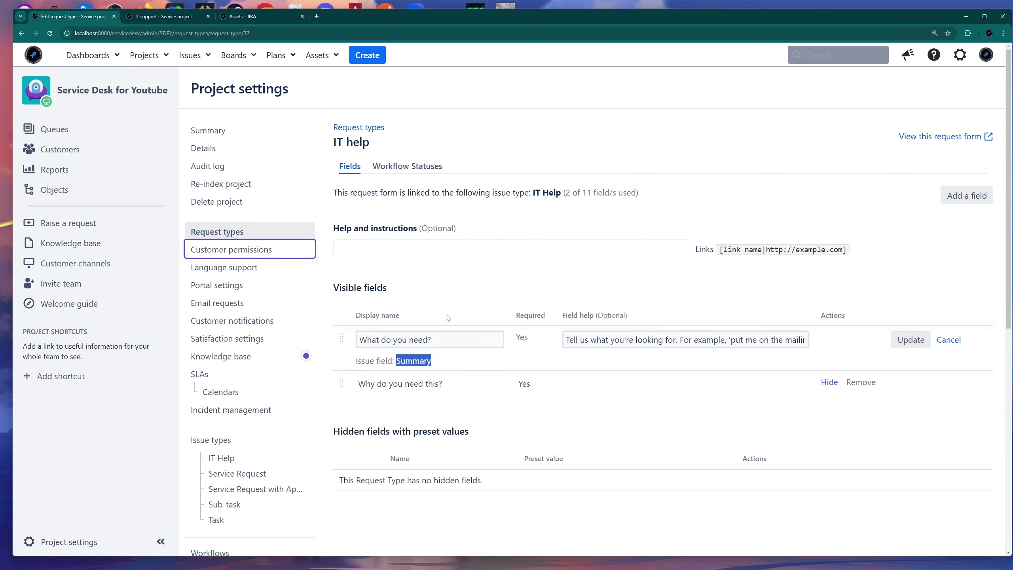
pyautogui.click(455, 338)
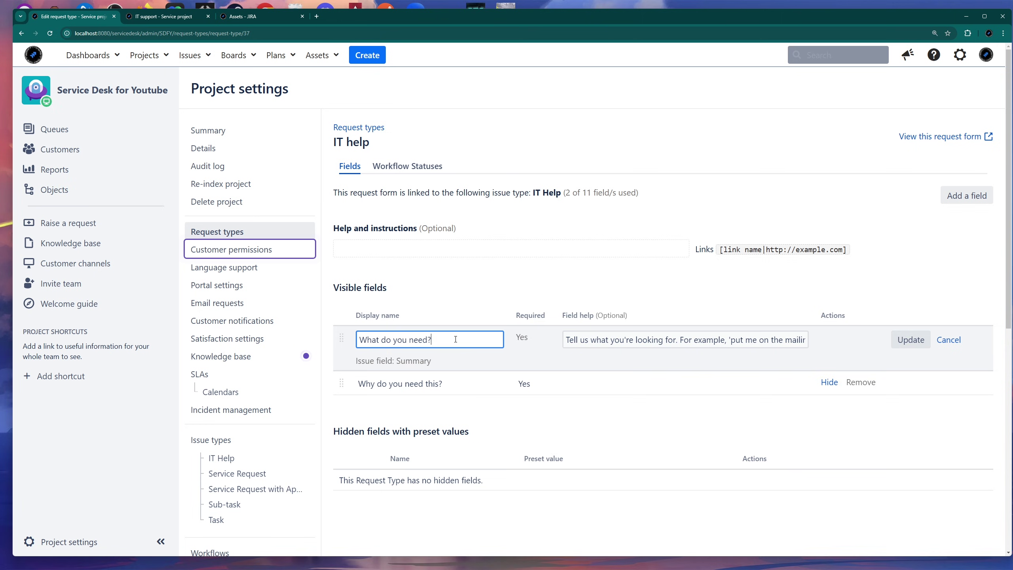
pyautogui.hotkey('ctrl', 'shift', 'Left')
pyautogui.hotkey('ctrl', 'shift', 'Left')
pyautogui.hotkey('ctrl', 'shift', 'Left')
pyautogui.hotkey('ctrl', 'shift', 'Left')
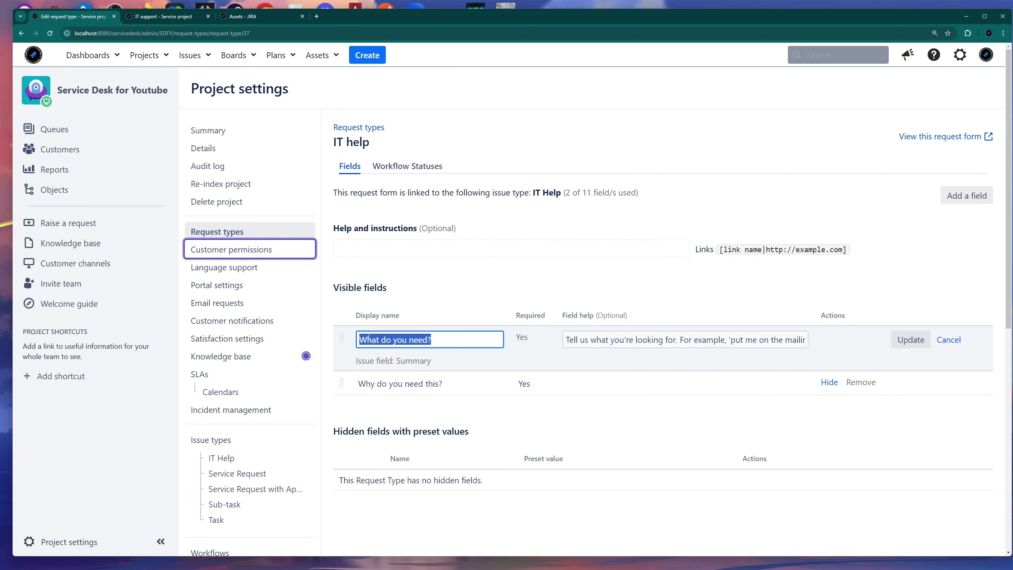
pyautogui.click(640, 296)
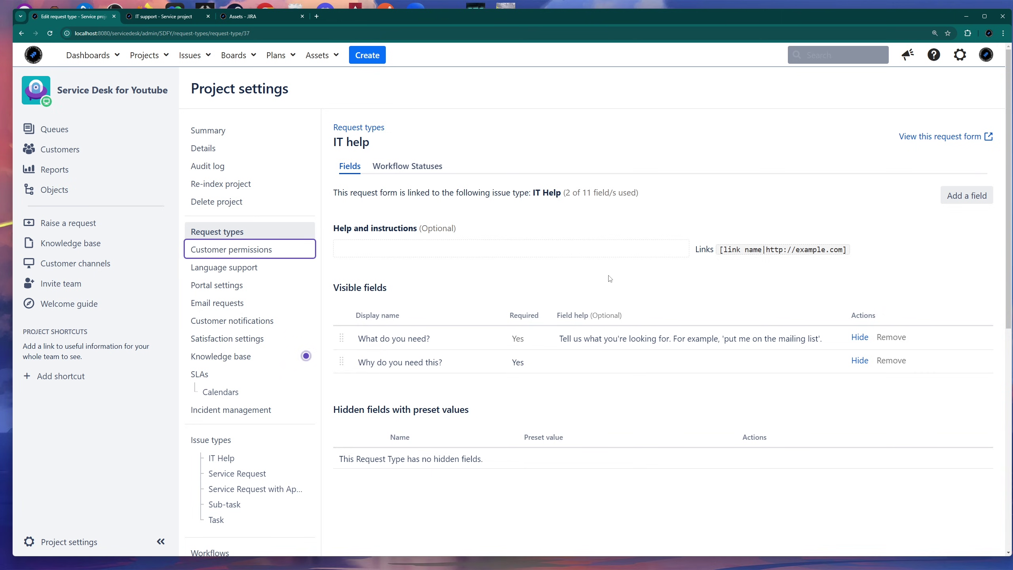
pyautogui.click(229, 236)
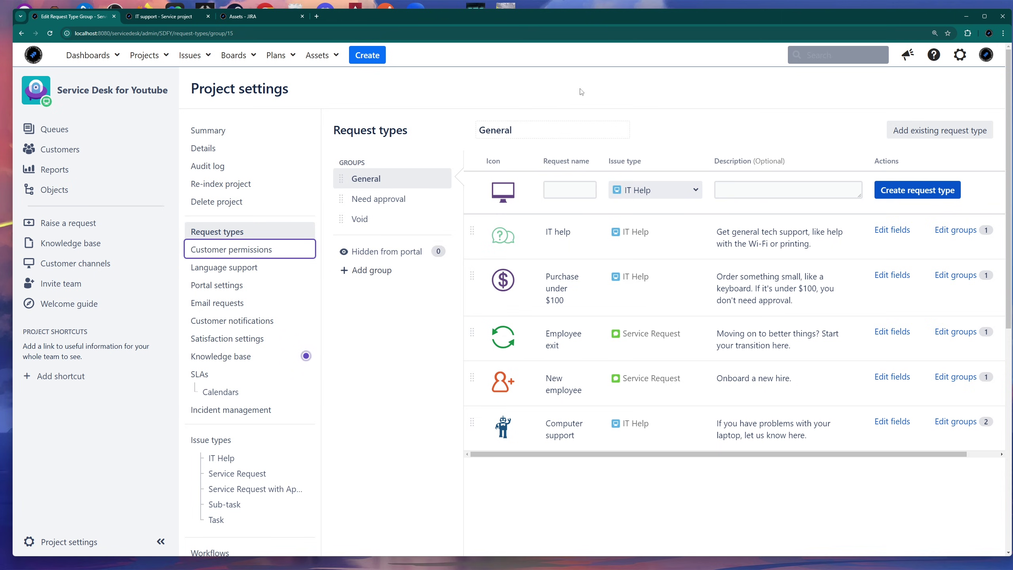
# Step: Glance at the customer portal, then view the void-DB Assets schema's Computers object a-53466h
pyautogui.click(193, 20)
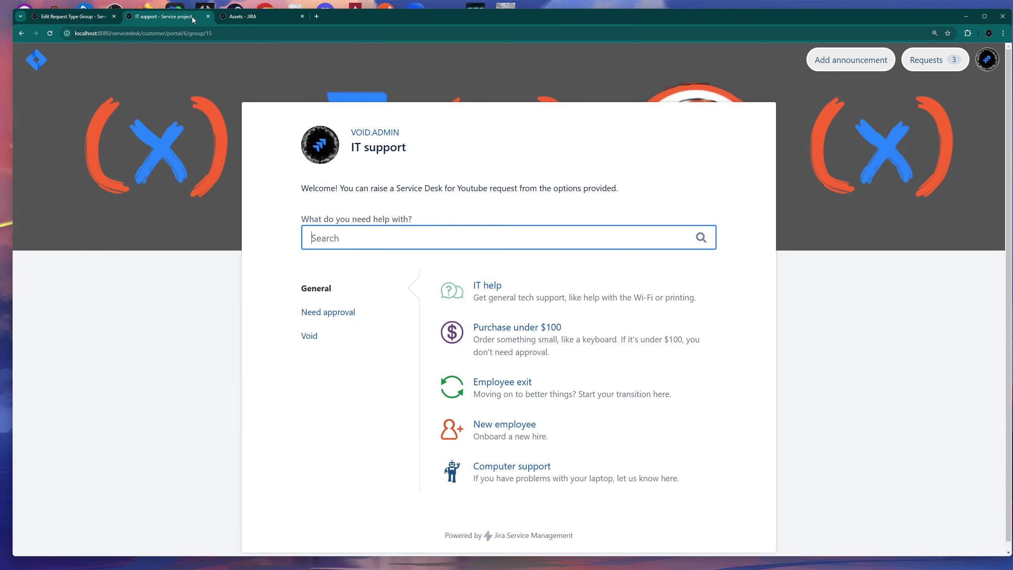
pyautogui.hotkey('ctrl', 'shift', 'Tab')
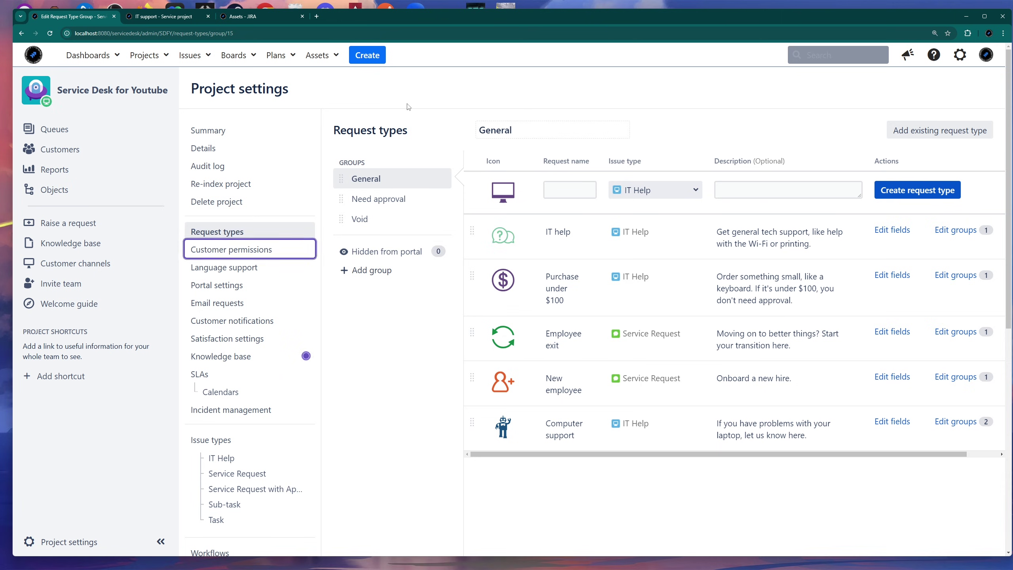
pyautogui.click(276, 20)
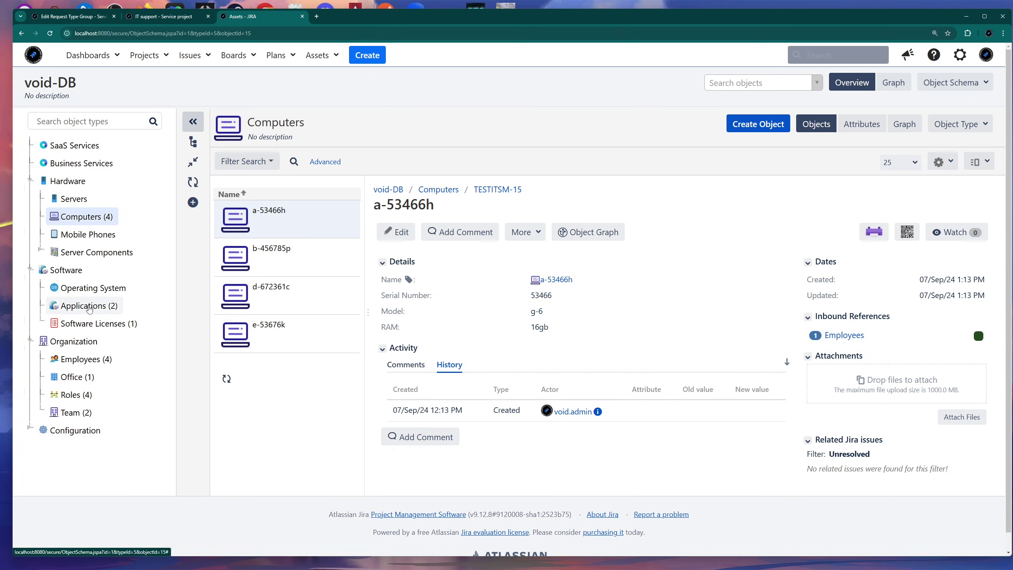
# Step: Browse the Applications, Employees and Office object types, then return to the General request types
pyautogui.click(88, 305)
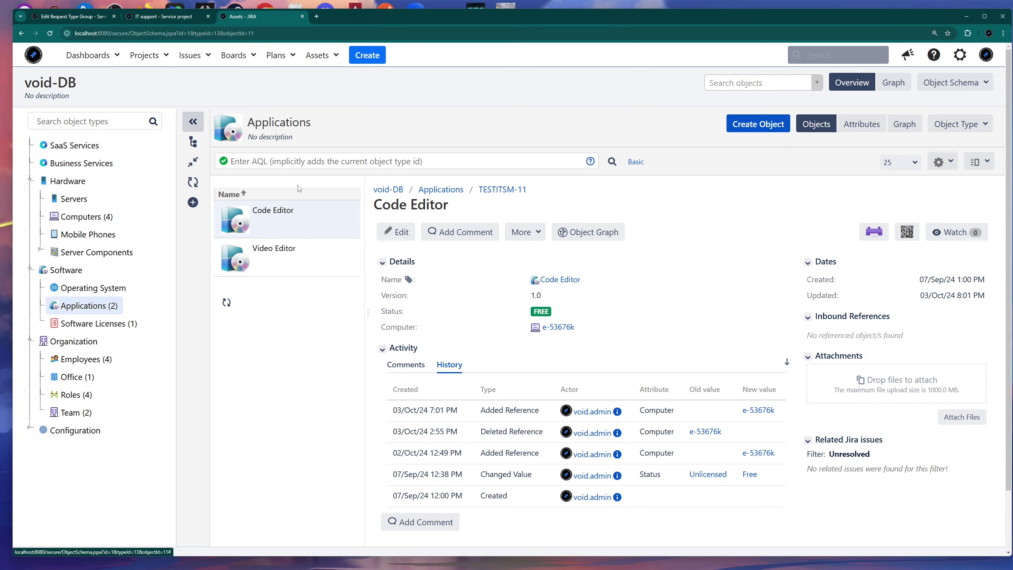
pyautogui.click(82, 362)
pyautogui.click(80, 382)
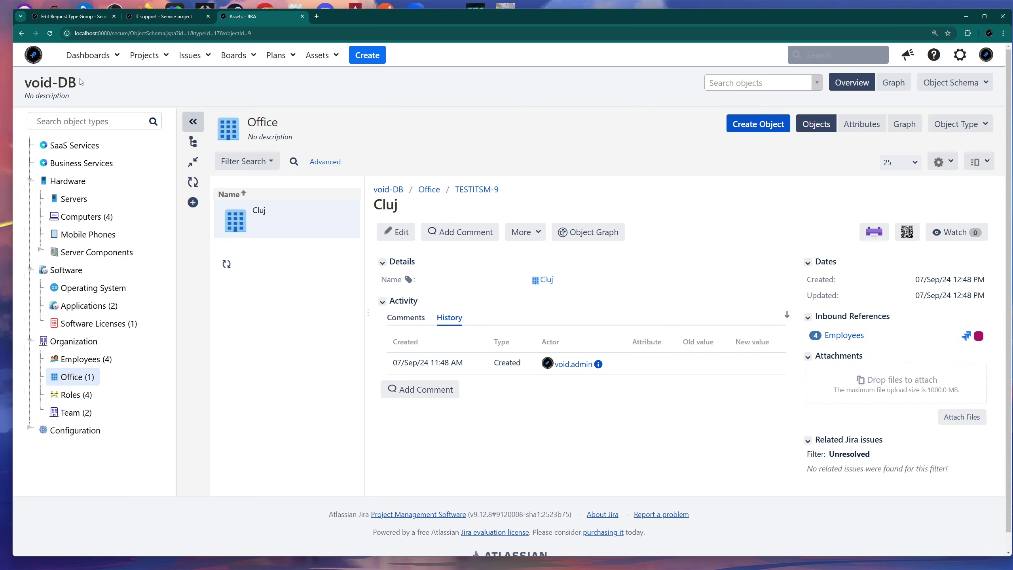
pyautogui.hotkey('ctrl', '1')
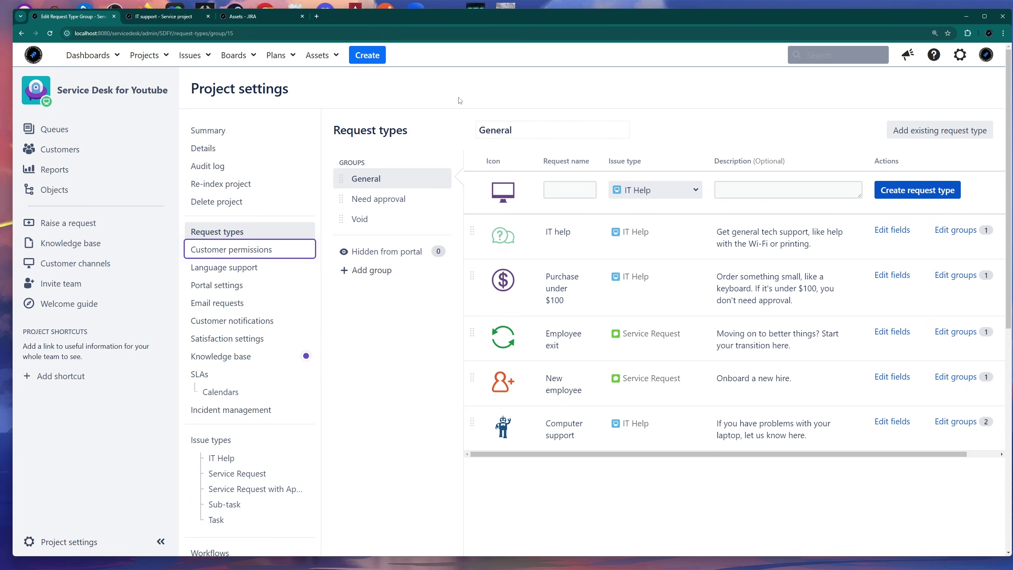
pyautogui.click(252, 17)
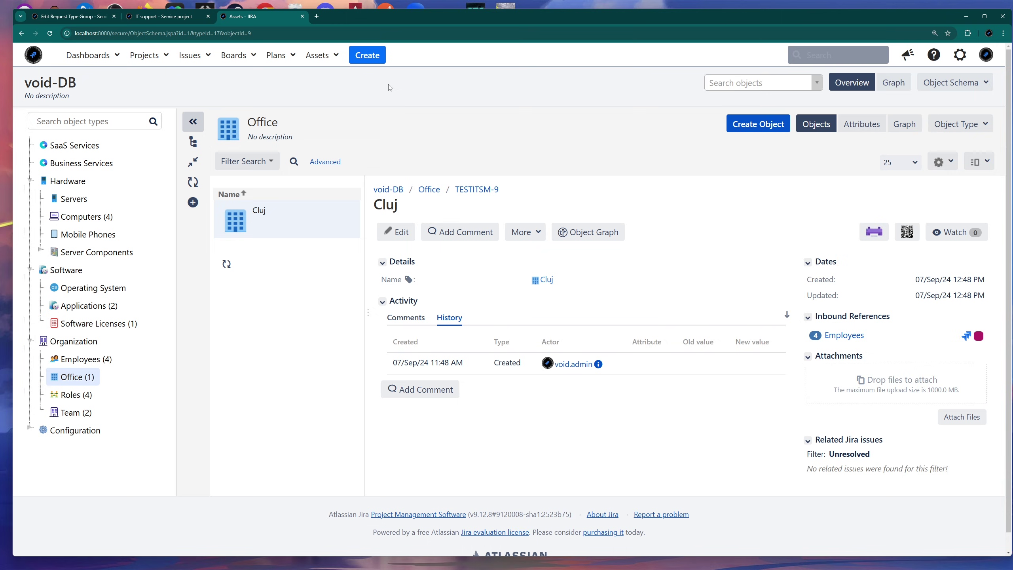
pyautogui.click(182, 17)
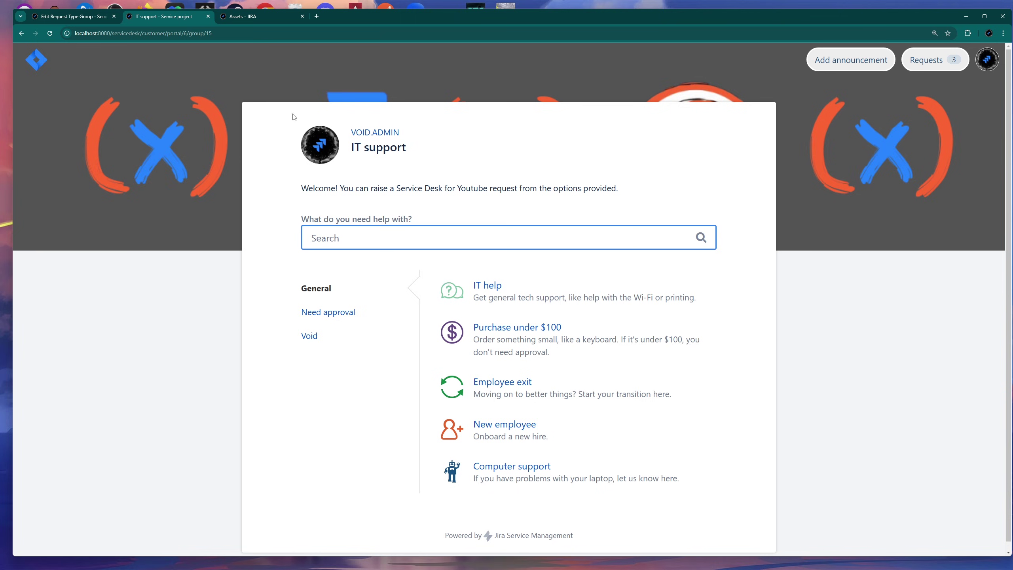
pyautogui.click(74, 17)
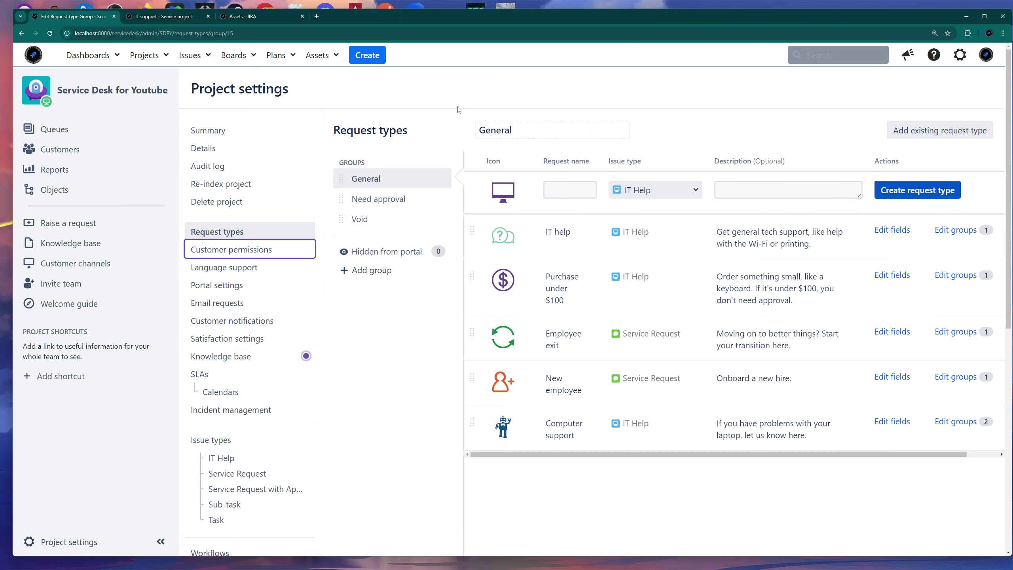